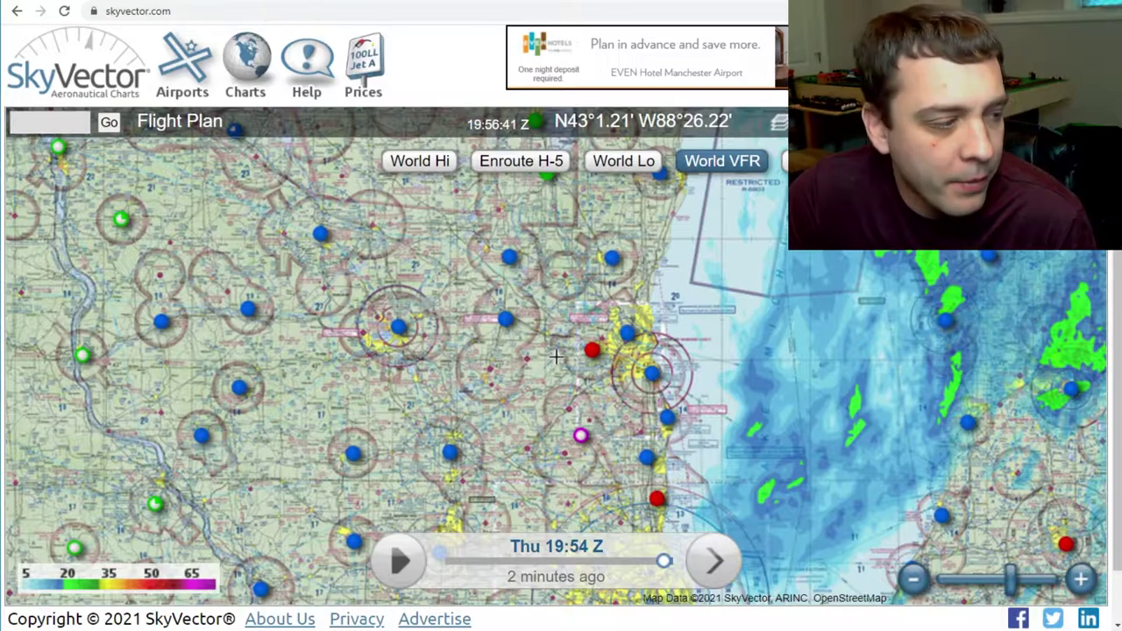
# - Read the moderate icing G-AIRMET details (surface to 15000 ft), then close the popup
pyautogui.moveTo(402, 330)
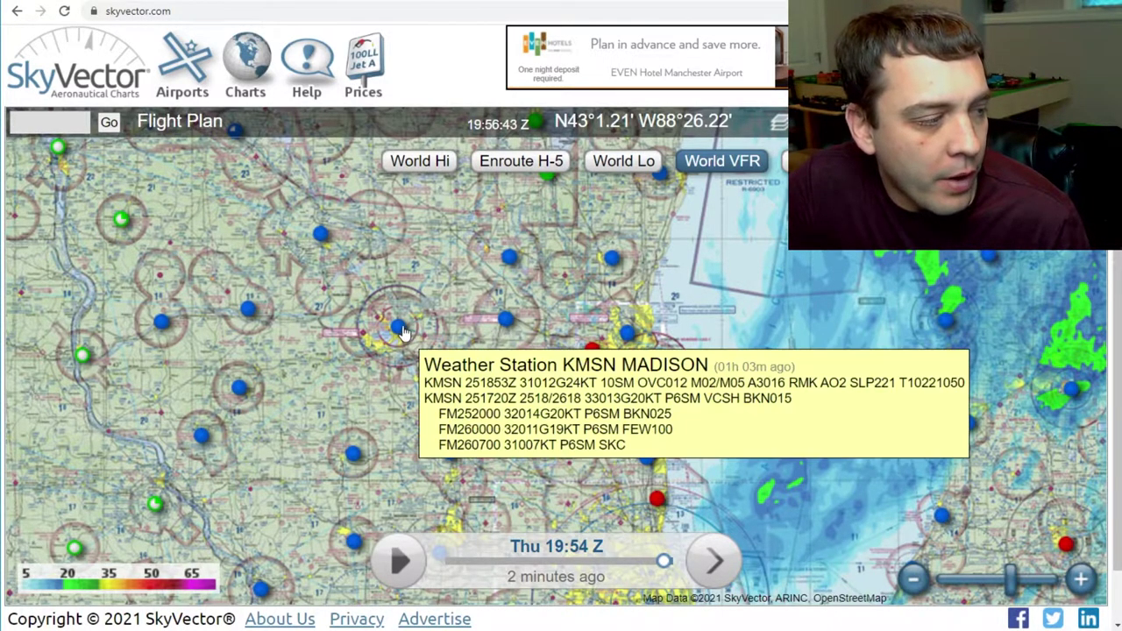
pyautogui.moveTo(507, 321)
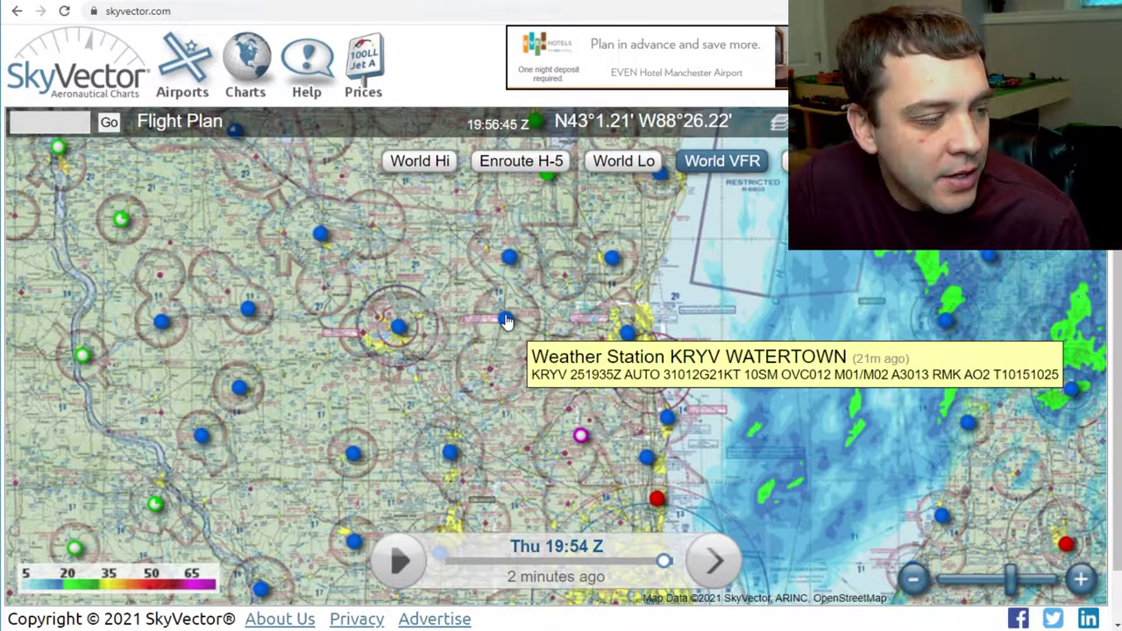
pyautogui.moveTo(594, 353)
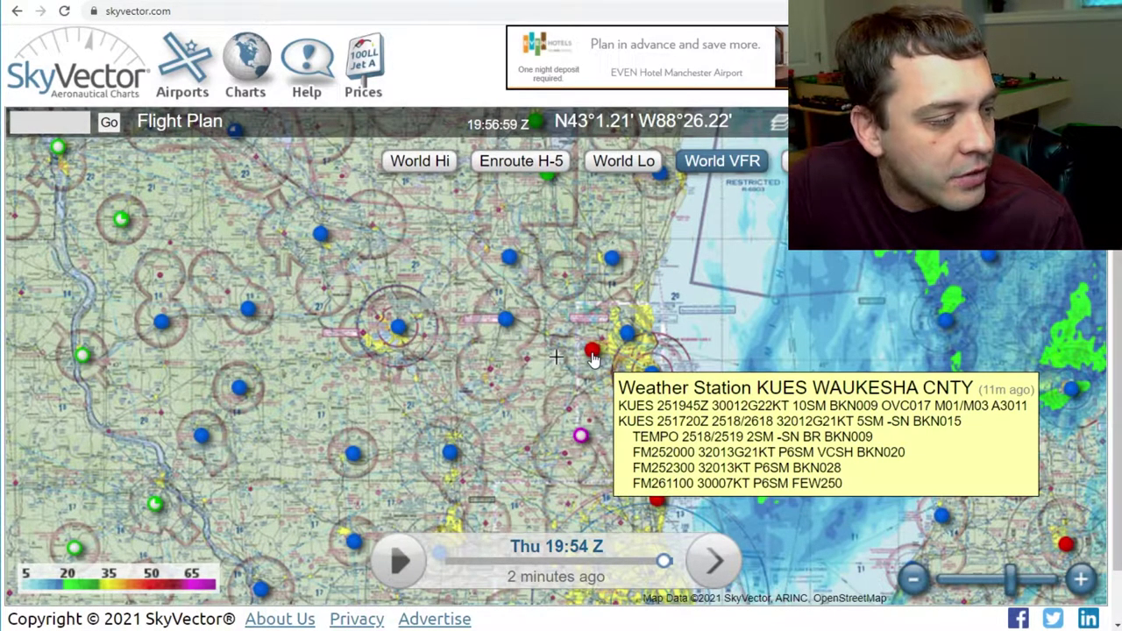
pyautogui.moveTo(653, 375)
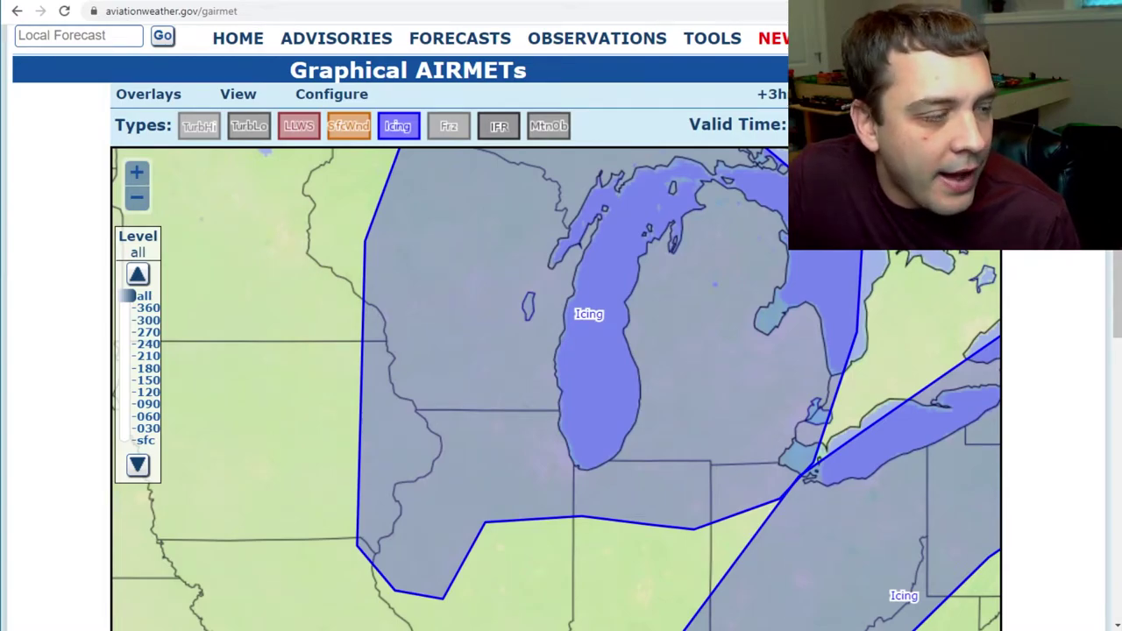
pyautogui.click(491, 354)
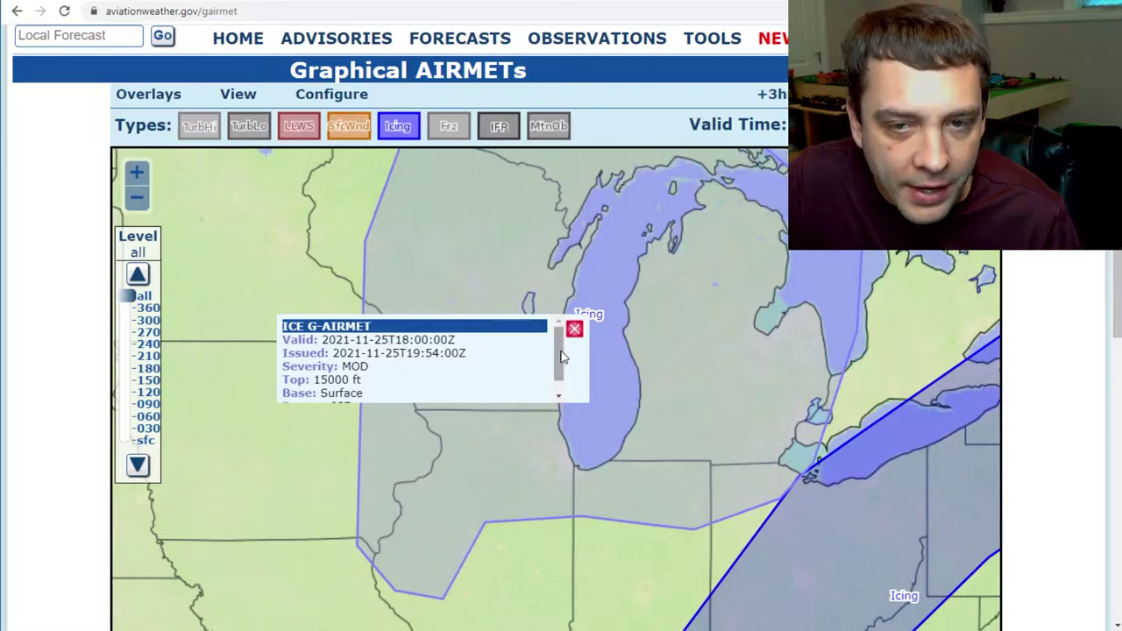
pyautogui.moveTo(562, 357)
pyautogui.mouseDown()
pyautogui.moveTo(561, 380)
pyautogui.moveTo(568, 346)
pyautogui.moveTo(558, 375)
pyautogui.mouseUp()
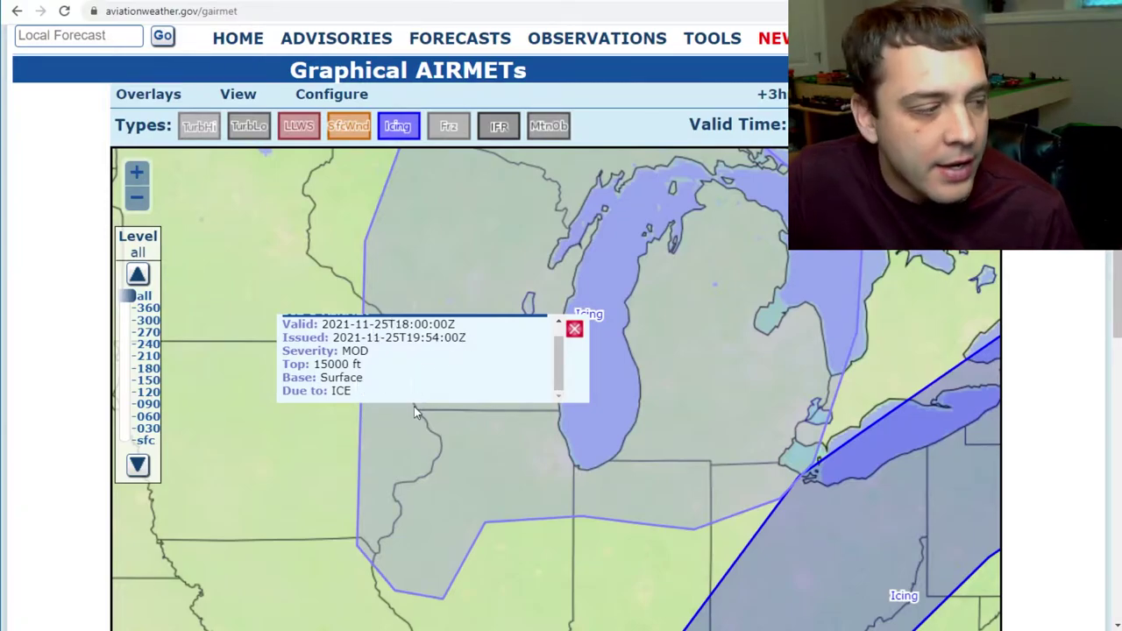
pyautogui.click(575, 330)
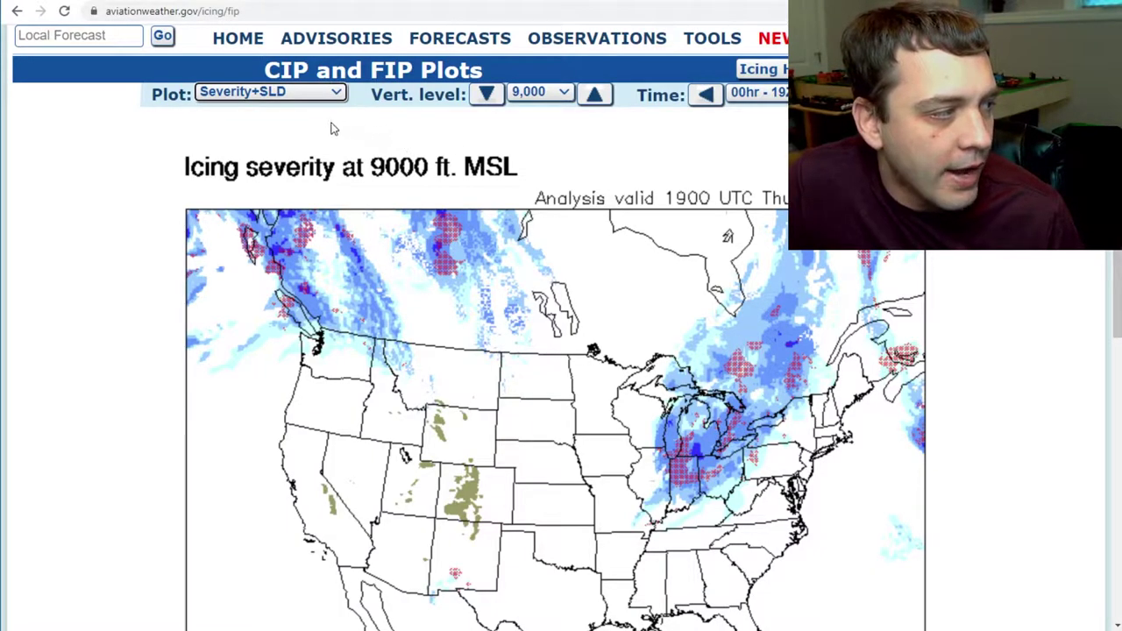
# - Open the Forecast Icing plot from Forecasts > Icing, showing maximum severity 1000 ft MSL to FL300
pyautogui.moveTo(486, 39)
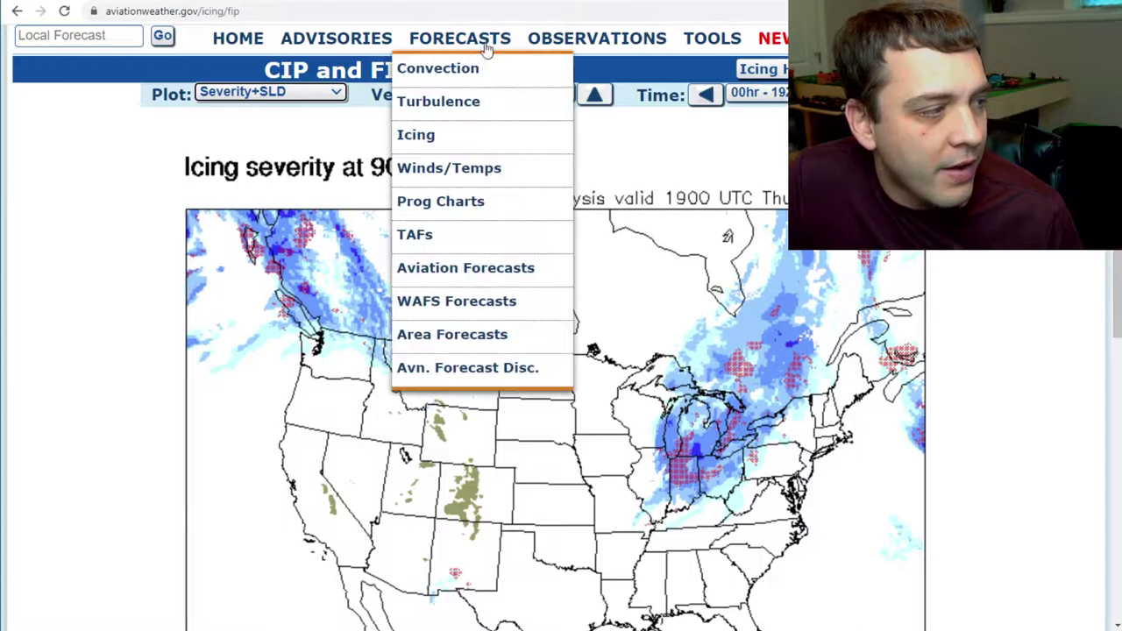
pyautogui.click(416, 137)
pyautogui.scroll(-4, 378, 283)
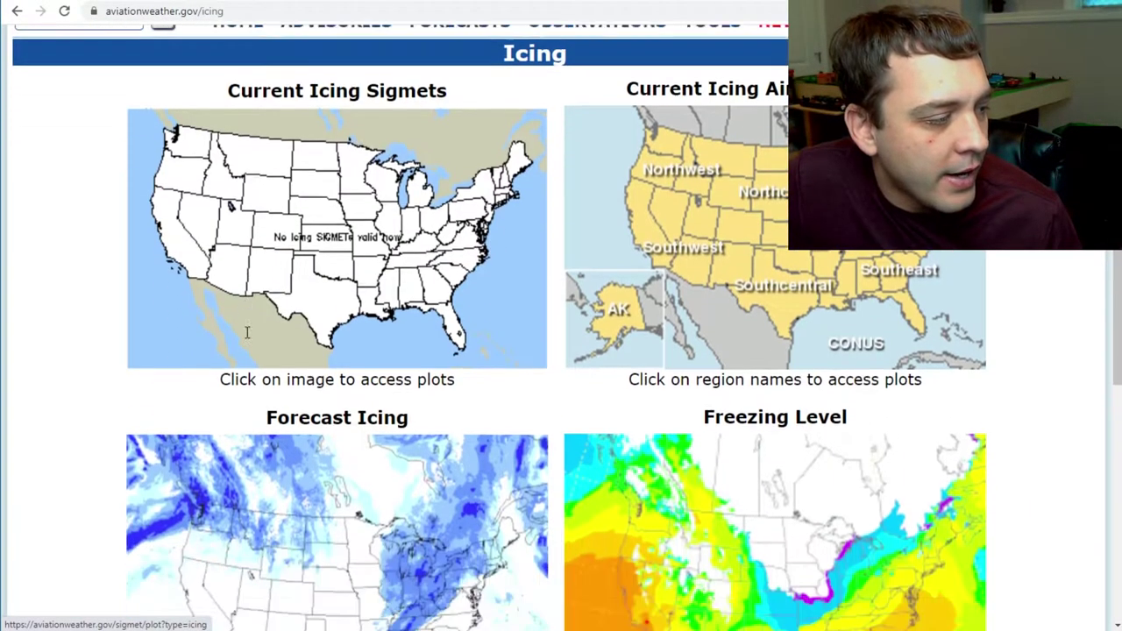
pyautogui.click(378, 282)
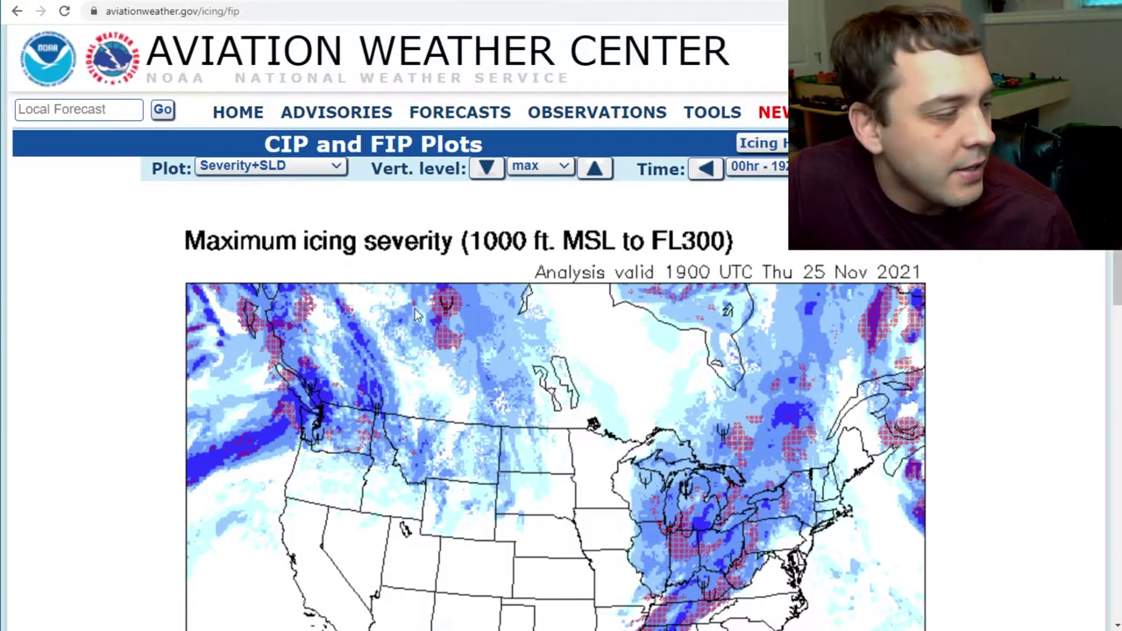
pyautogui.scroll(-3, 414, 308)
pyautogui.scroll(1, 455, 289)
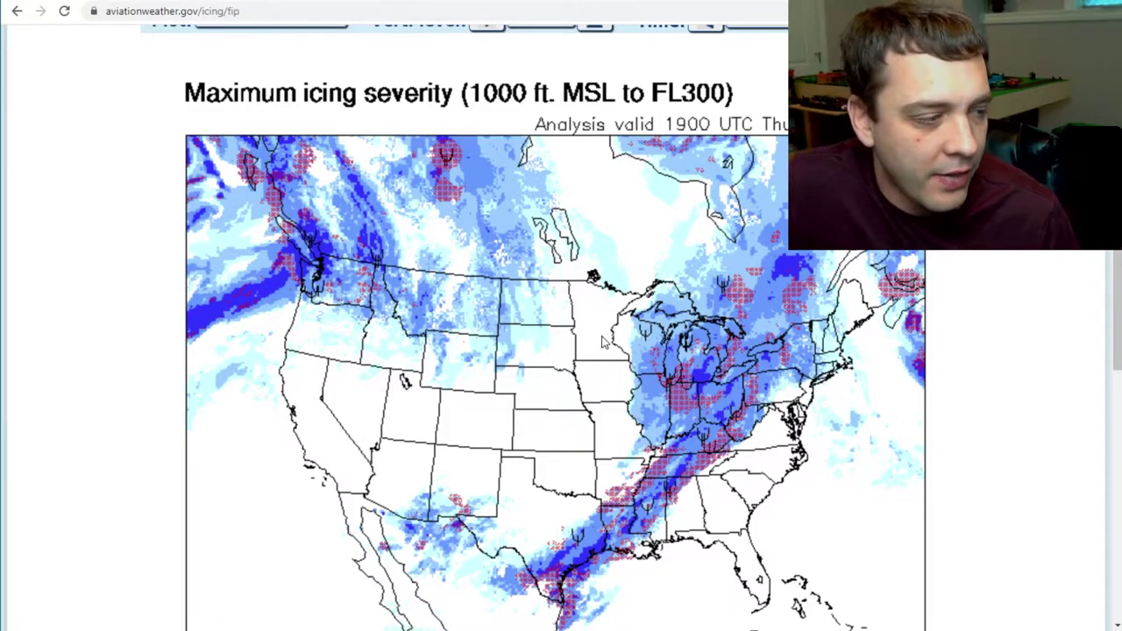
pyautogui.scroll(2, 582, 88)
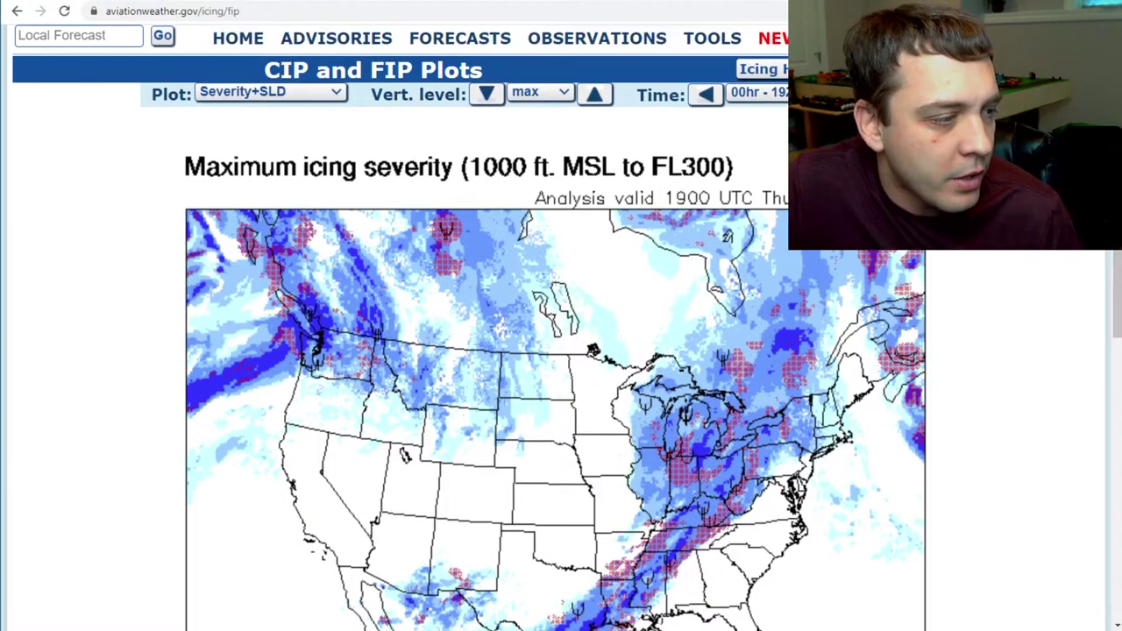
# - Step the icing plot from 1000 up through 3000 and 5000 to 7000 ft, then back to 5000 ft
pyautogui.click(597, 98)
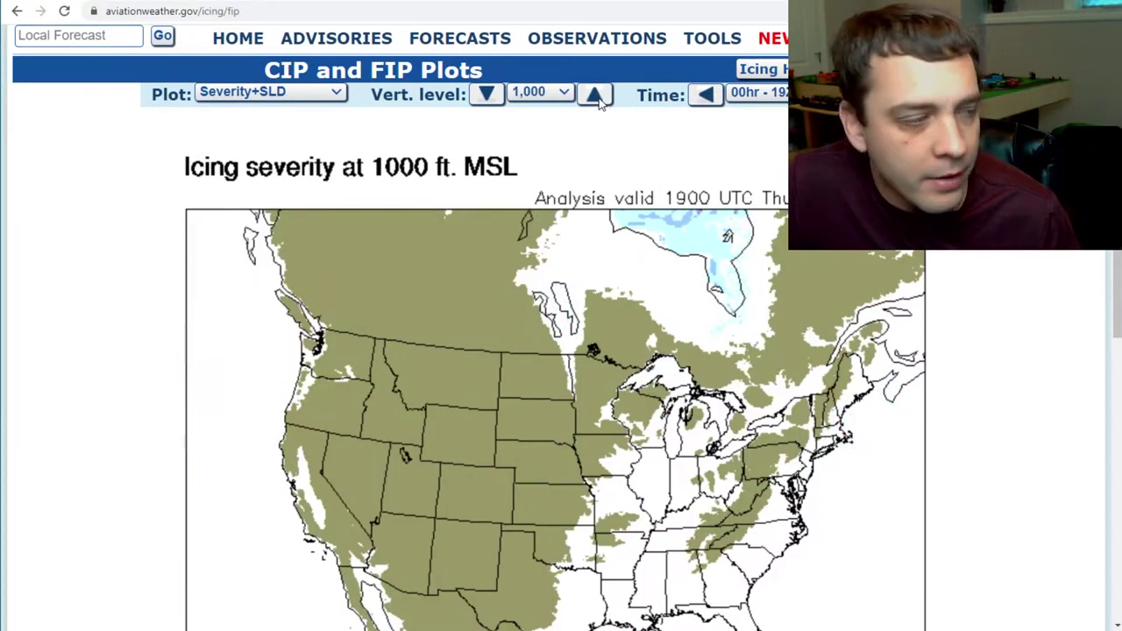
pyautogui.click(595, 96)
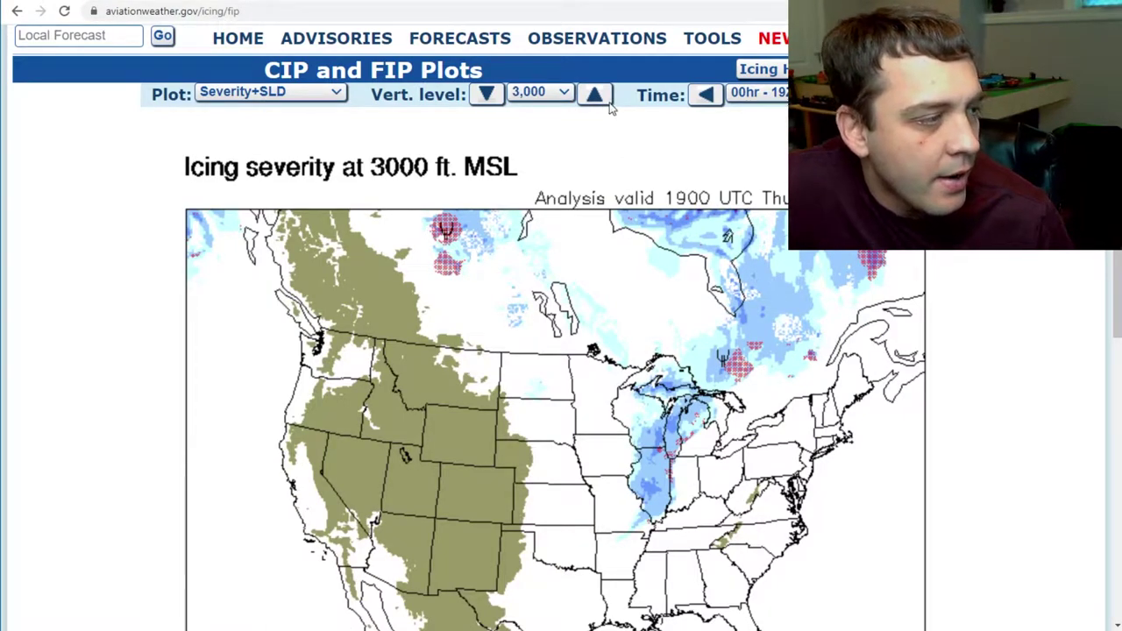
pyautogui.click(596, 97)
pyautogui.click(596, 97)
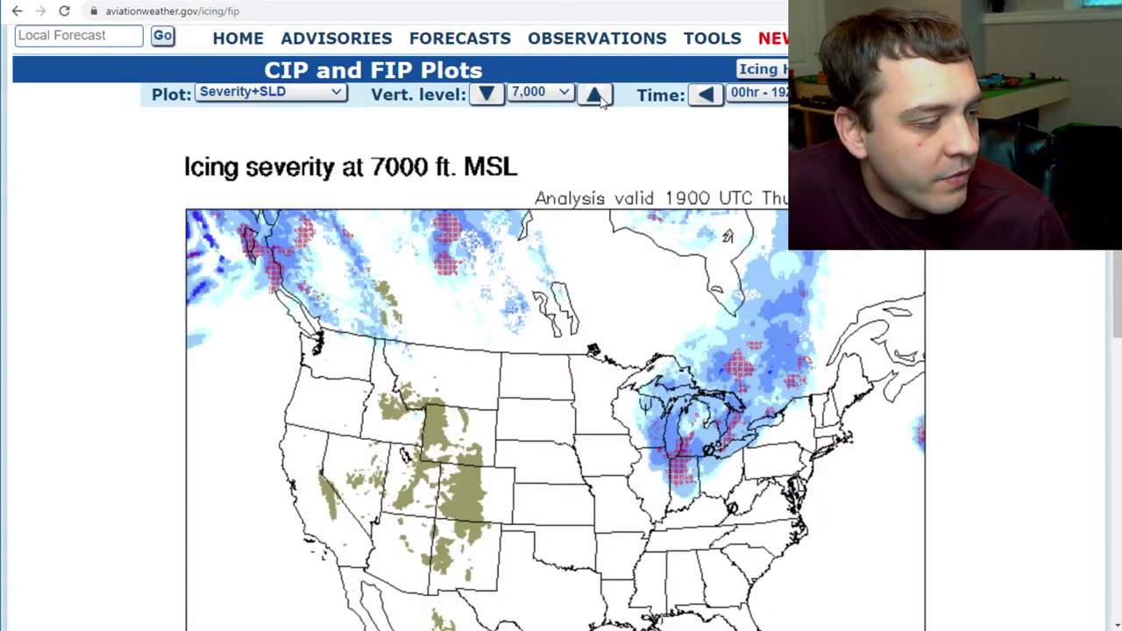
pyautogui.click(498, 96)
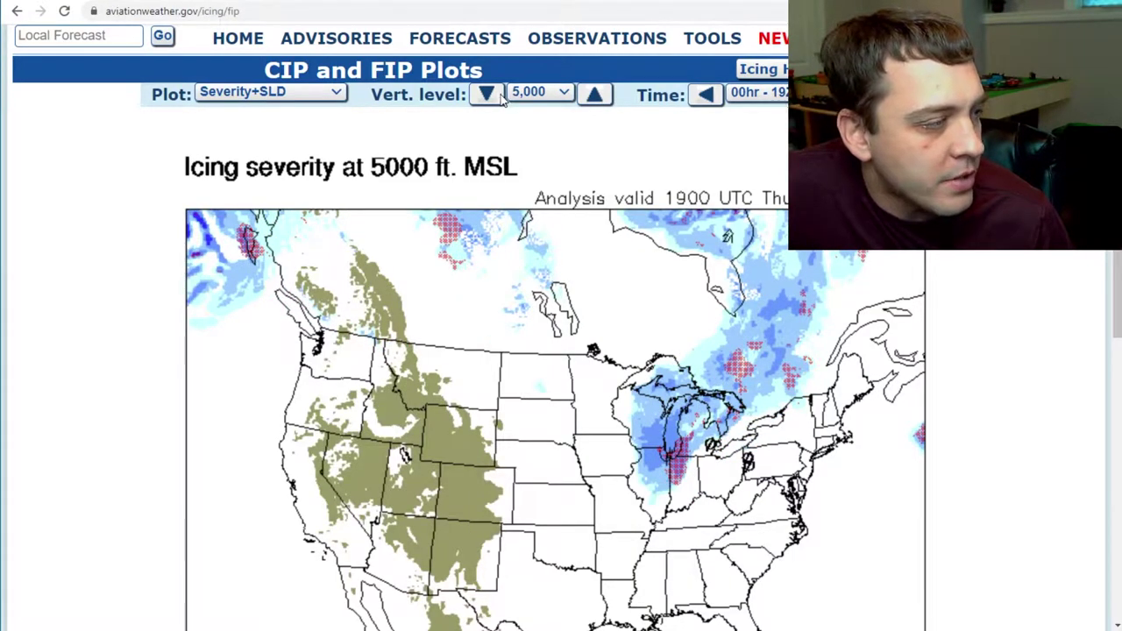
pyautogui.click(315, 93)
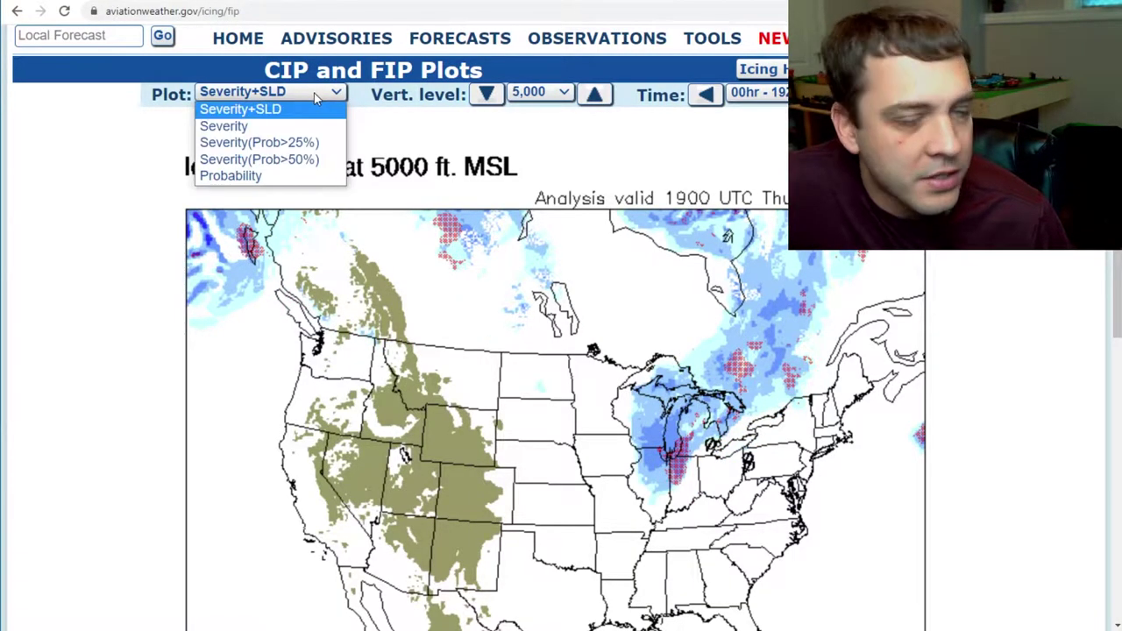
# - Compare the severity-probability-above-25% plot with Severity+SLD at 7,000 ft
pyautogui.click(300, 147)
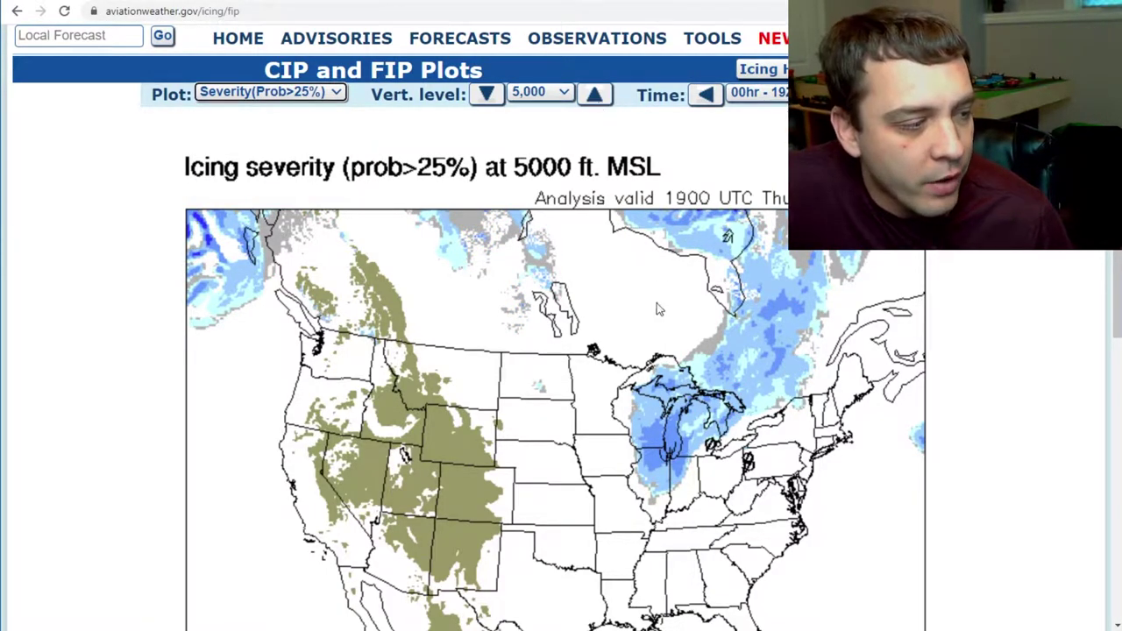
pyautogui.click(596, 96)
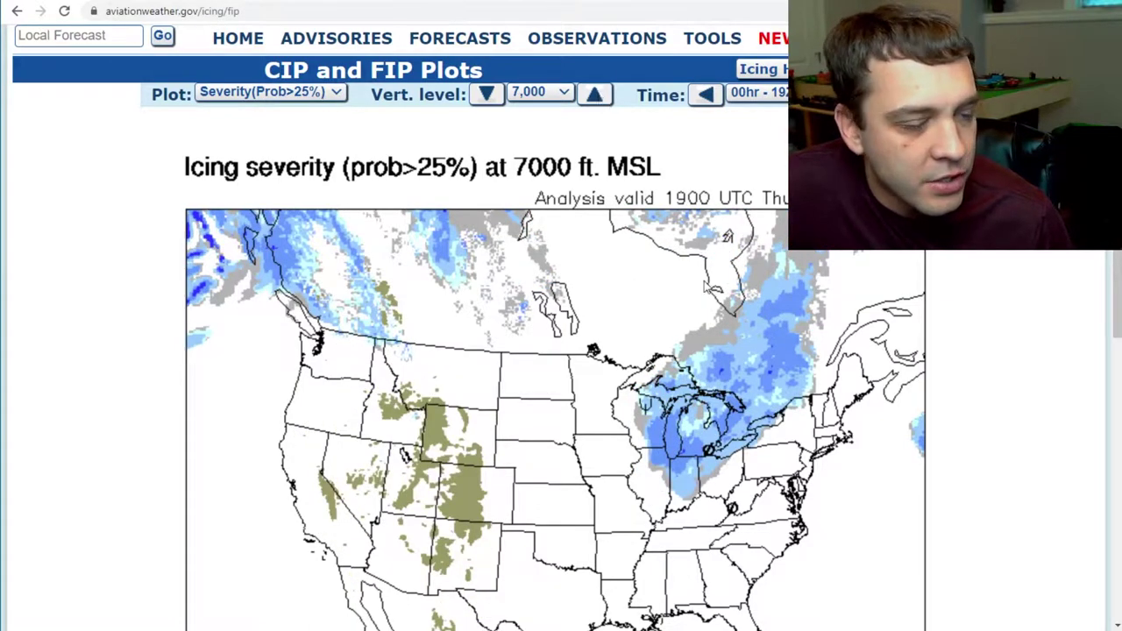
pyautogui.click(333, 93)
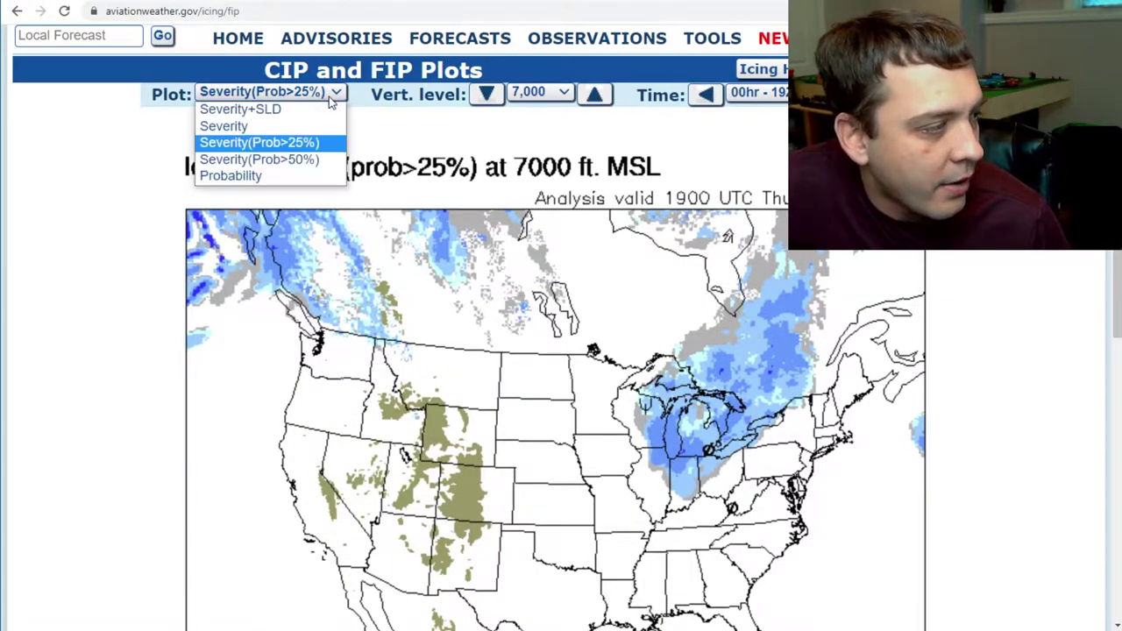
pyautogui.click(254, 108)
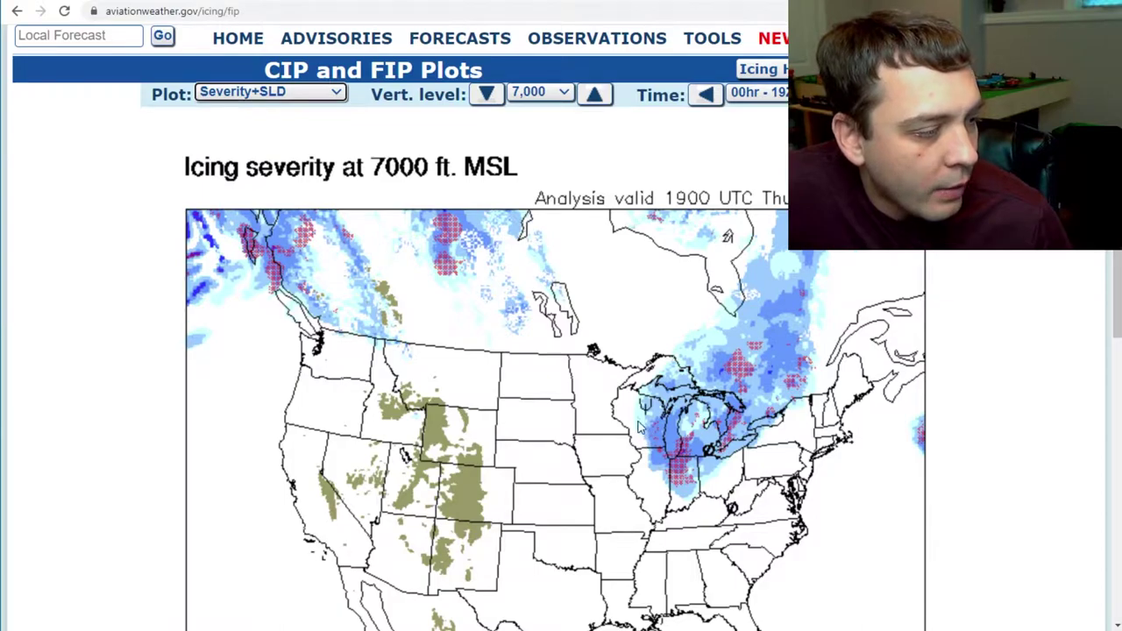
pyautogui.click(337, 93)
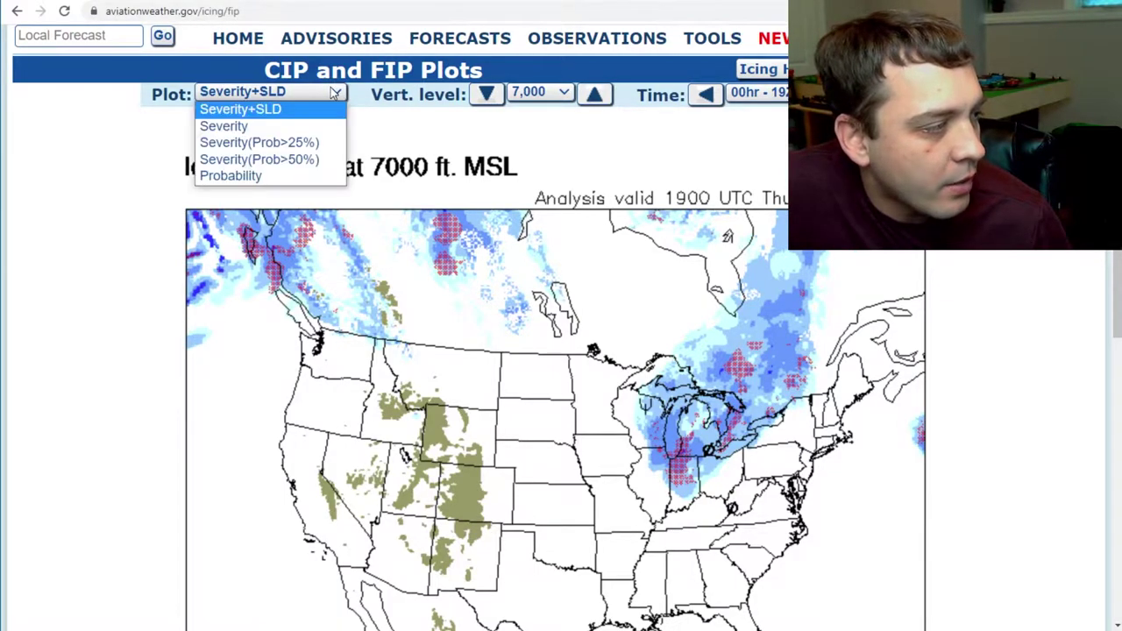
pyautogui.click(311, 145)
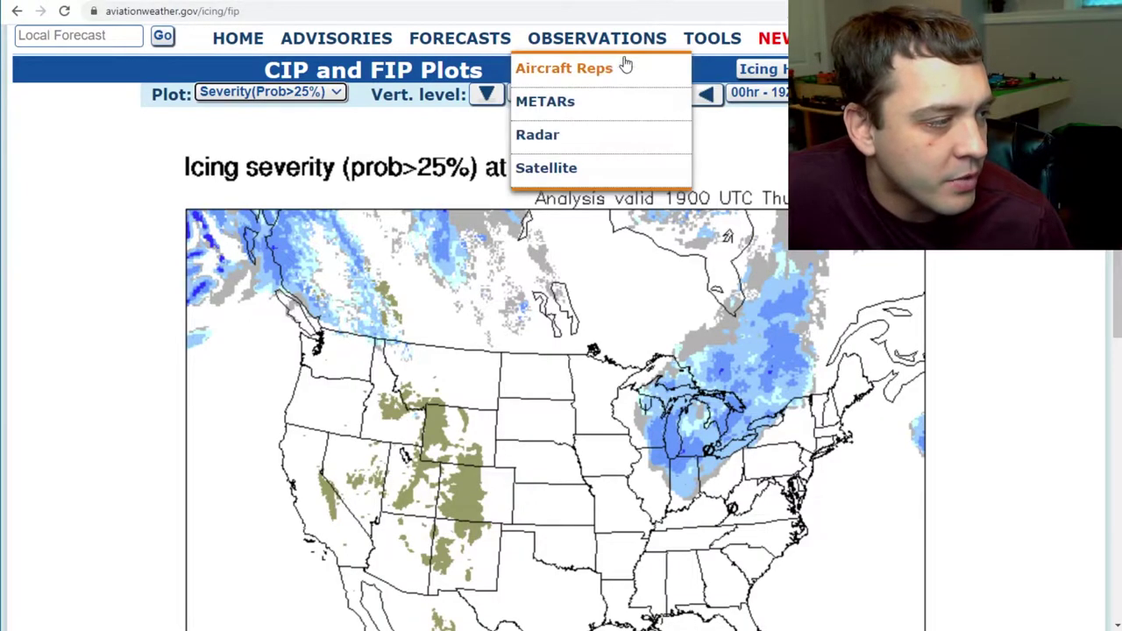
# - Step the plot up to 17,000 ft and back down to 5,000 ft, then show Severity+SLD
pyautogui.click(595, 94)
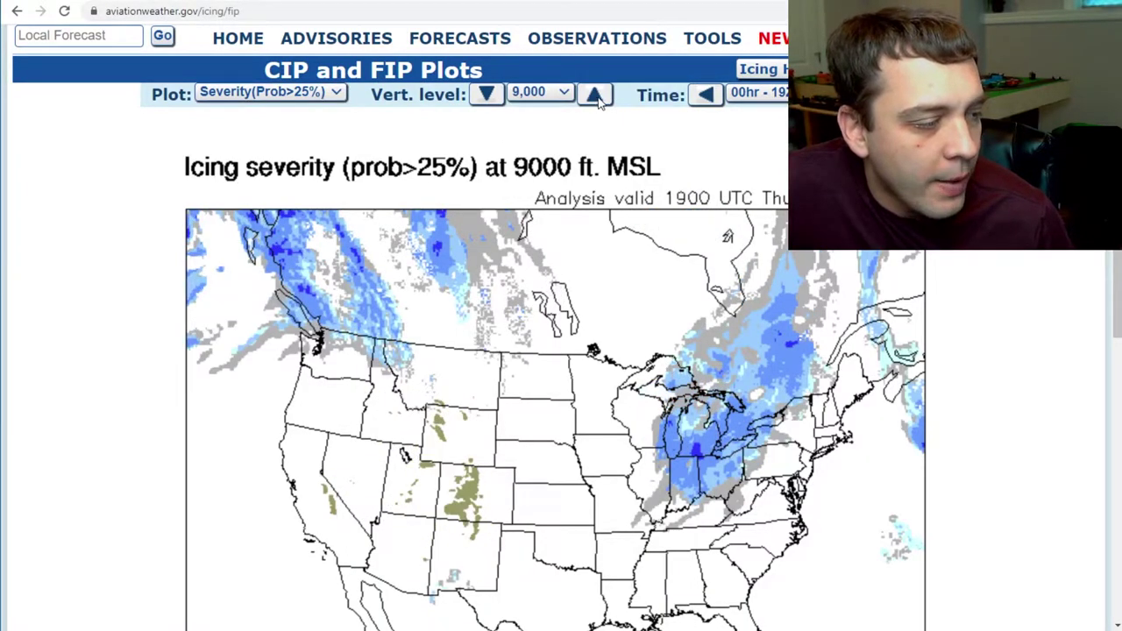
pyautogui.click(599, 99)
pyautogui.click(599, 100)
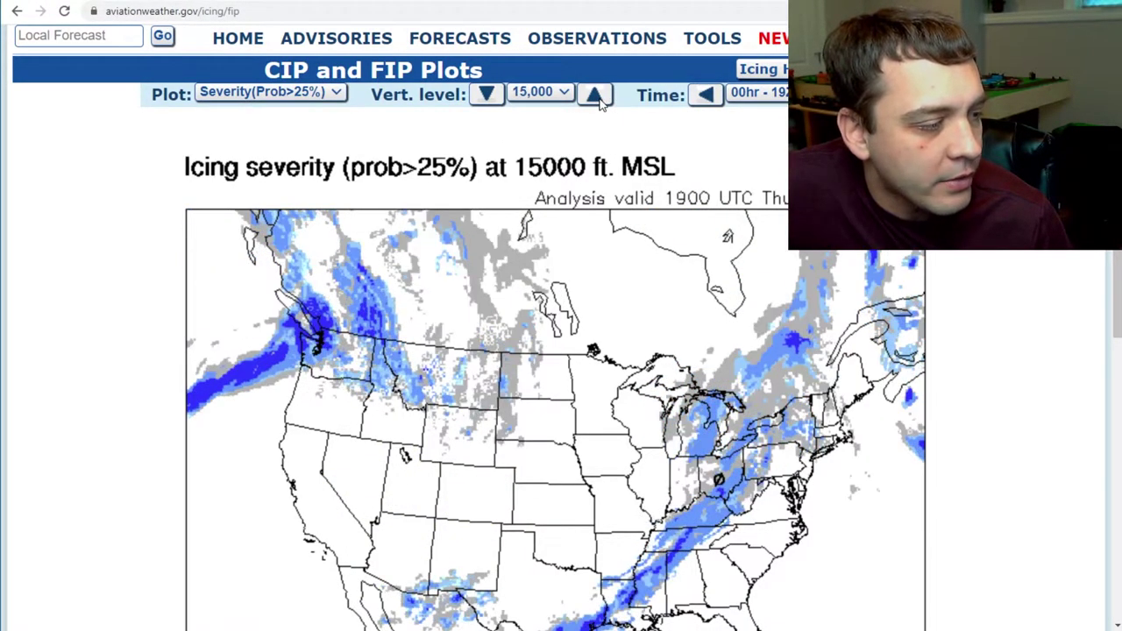
pyautogui.click(595, 97)
pyautogui.click(498, 98)
pyautogui.click(498, 98)
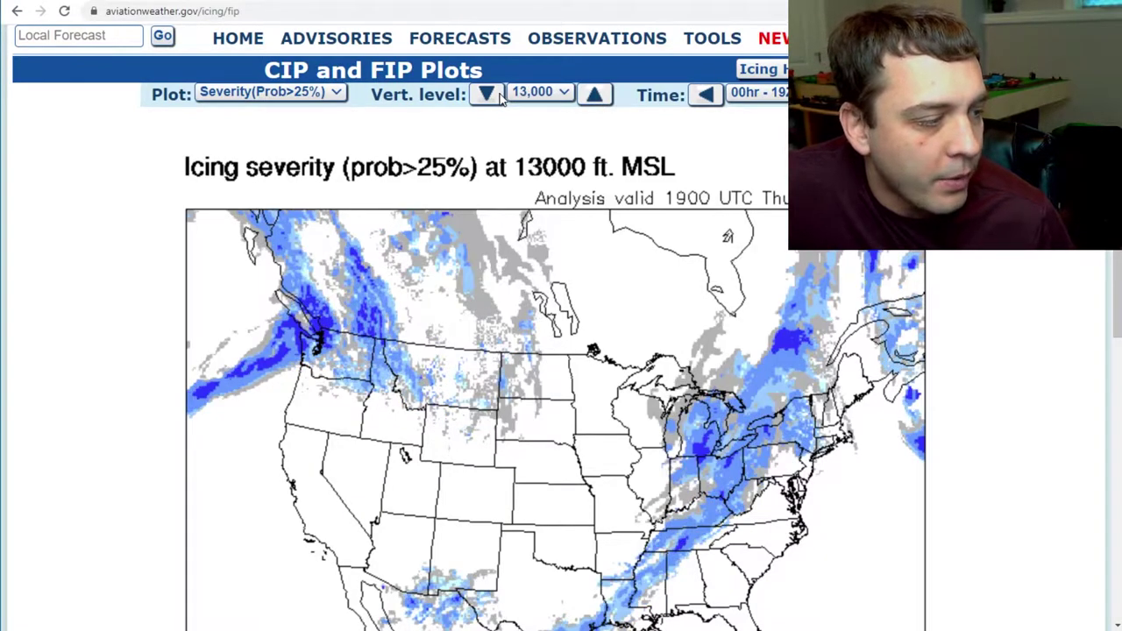
pyautogui.click(486, 95)
pyautogui.click(487, 95)
pyautogui.click(486, 95)
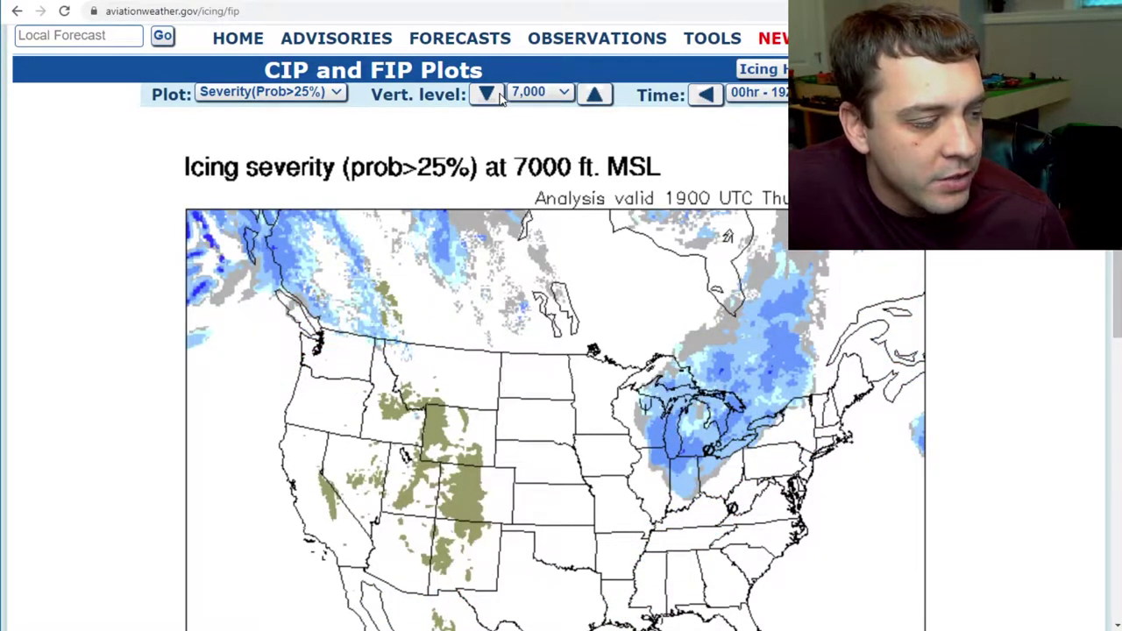
pyautogui.click(497, 96)
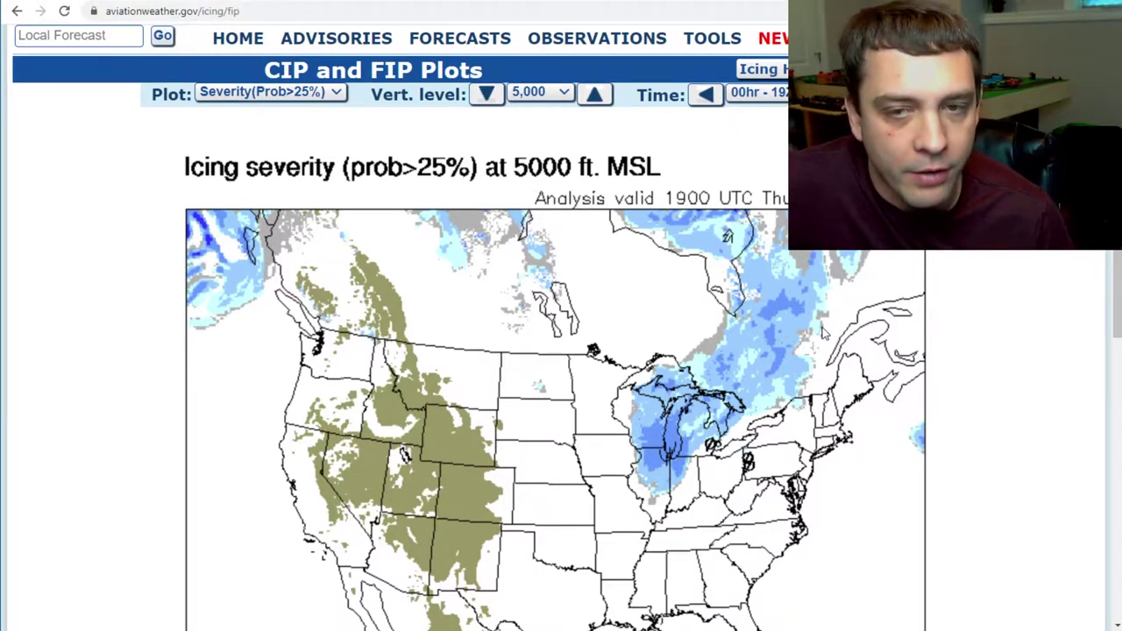
pyautogui.click(275, 93)
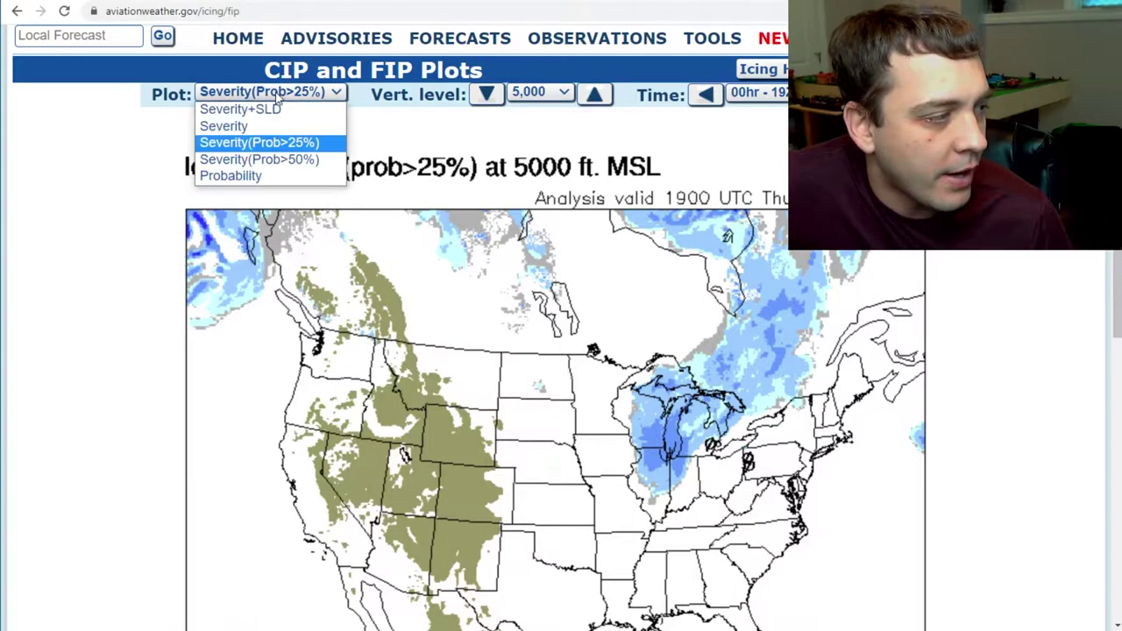
pyautogui.click(277, 109)
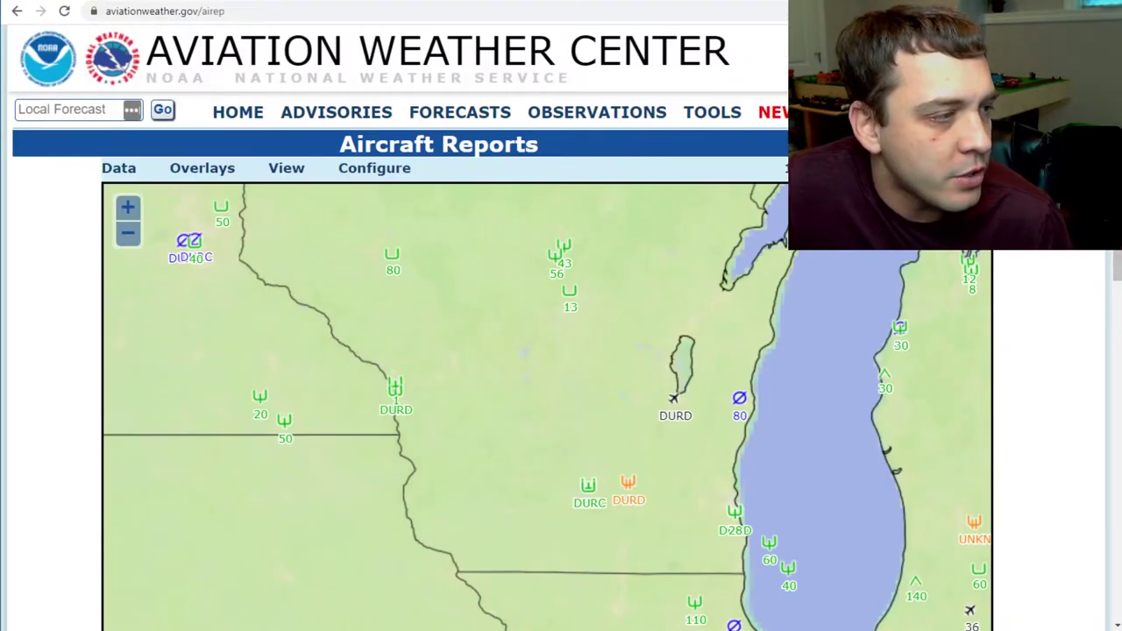
# - Open the GFA Tool and plot the KMSN.KMKE route on the cloud forecast
pyautogui.hotkey('ctrl', 'Tab')
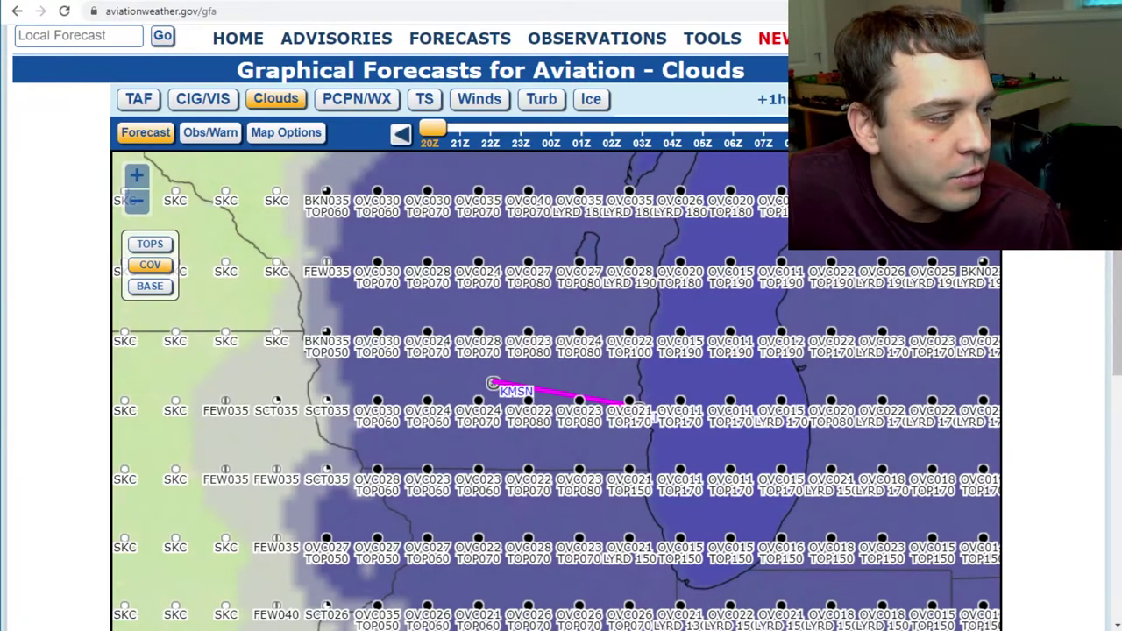
pyautogui.moveTo(719, 39)
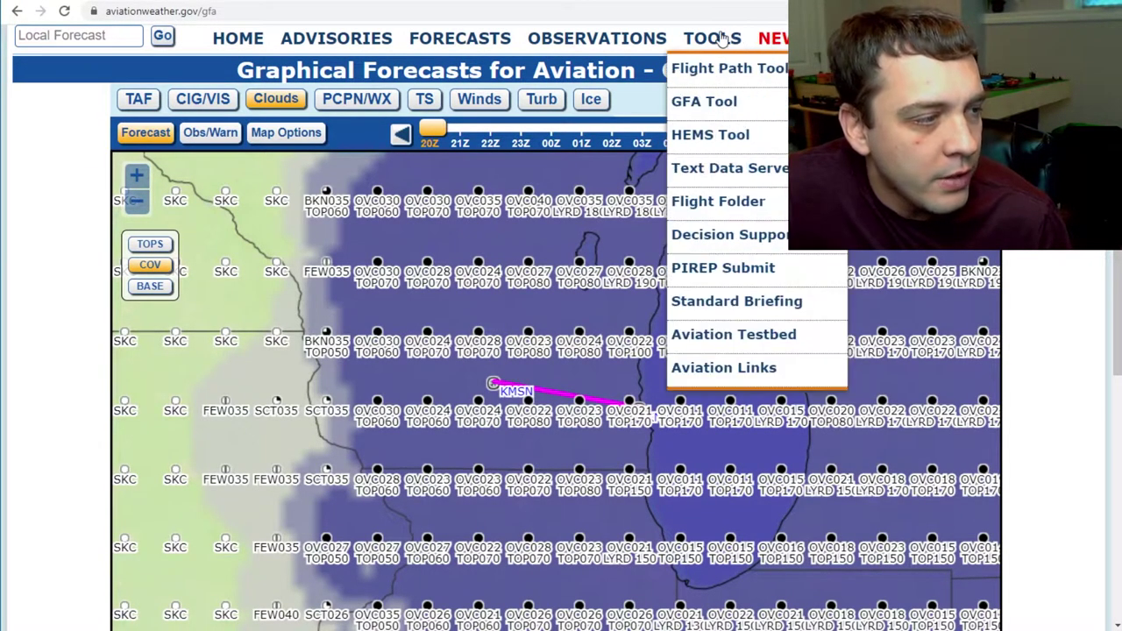
pyautogui.click(721, 107)
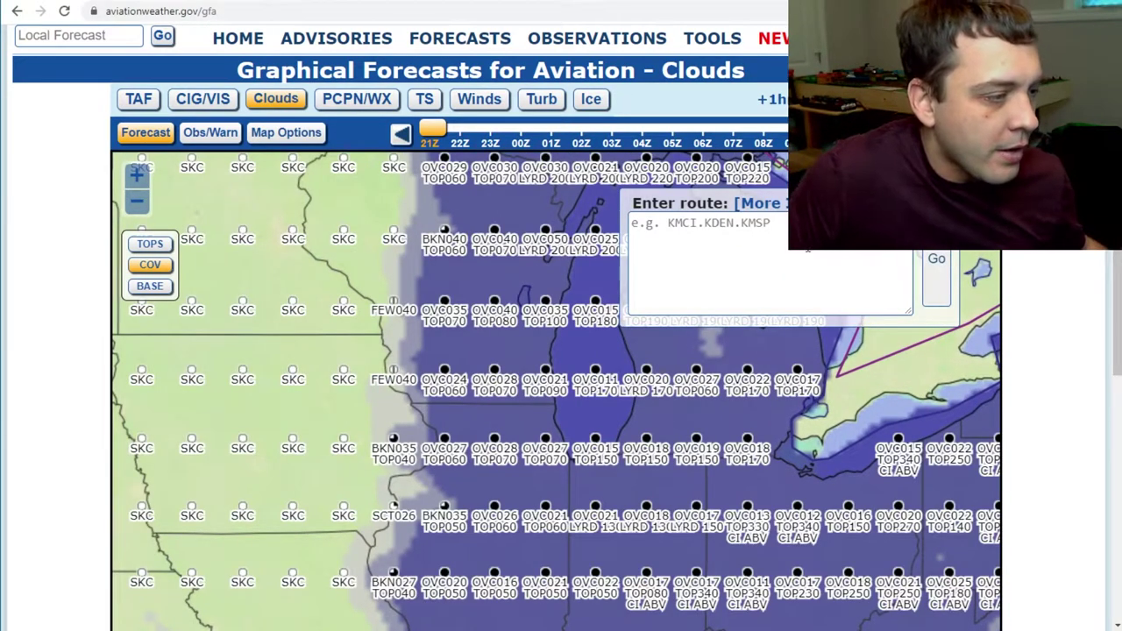
pyautogui.write('KMSN.')
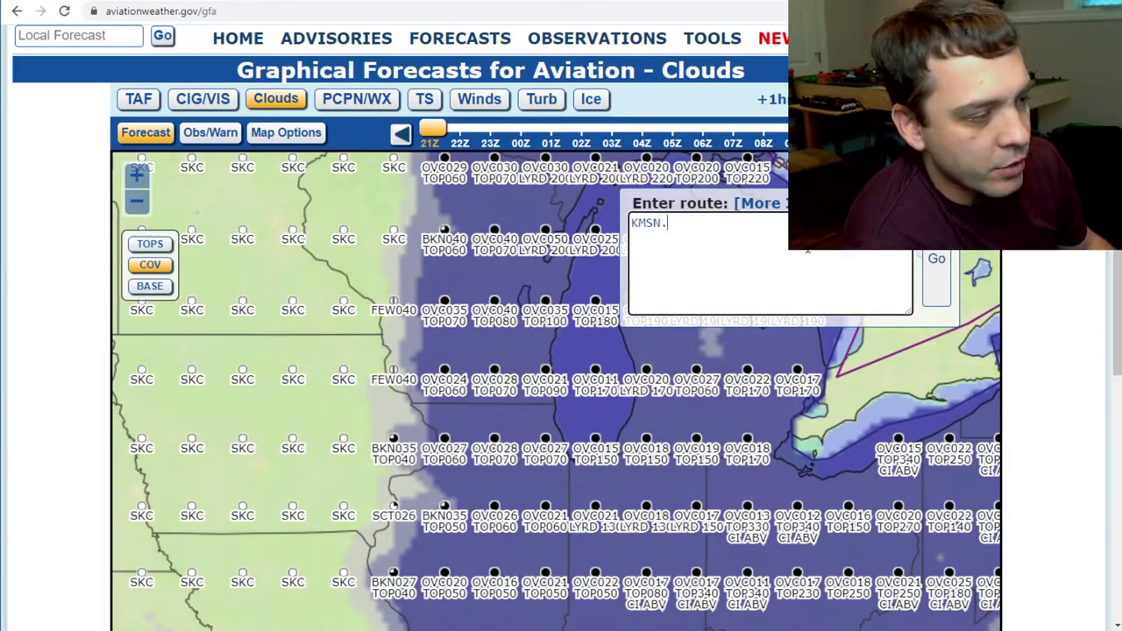
pyautogui.write('KMKE')
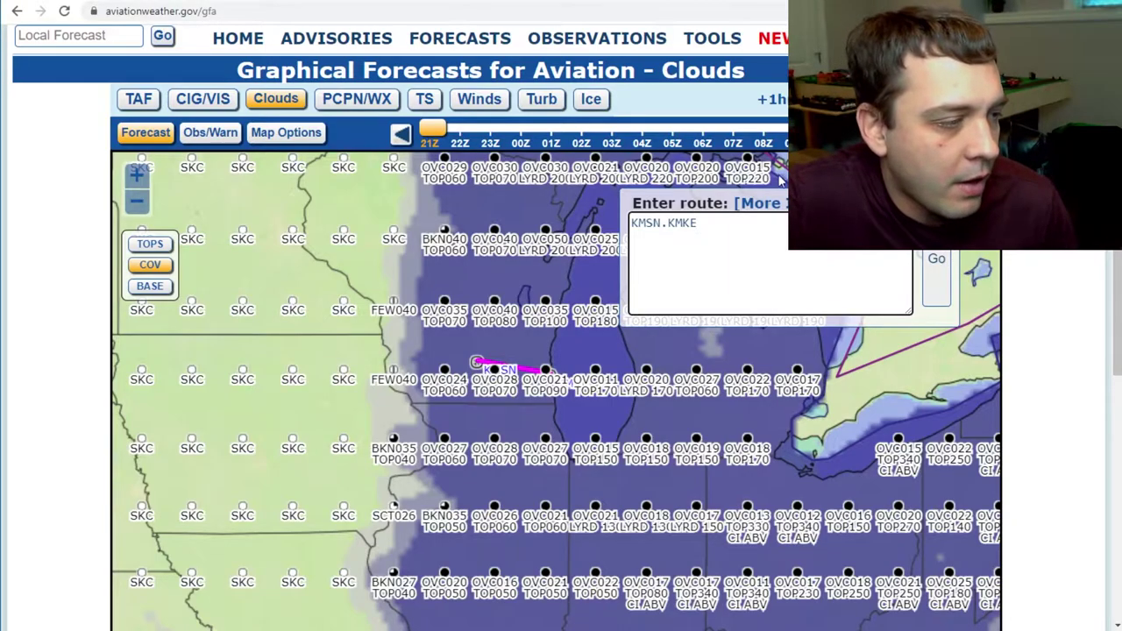
pyautogui.scroll(5, 521, 421)
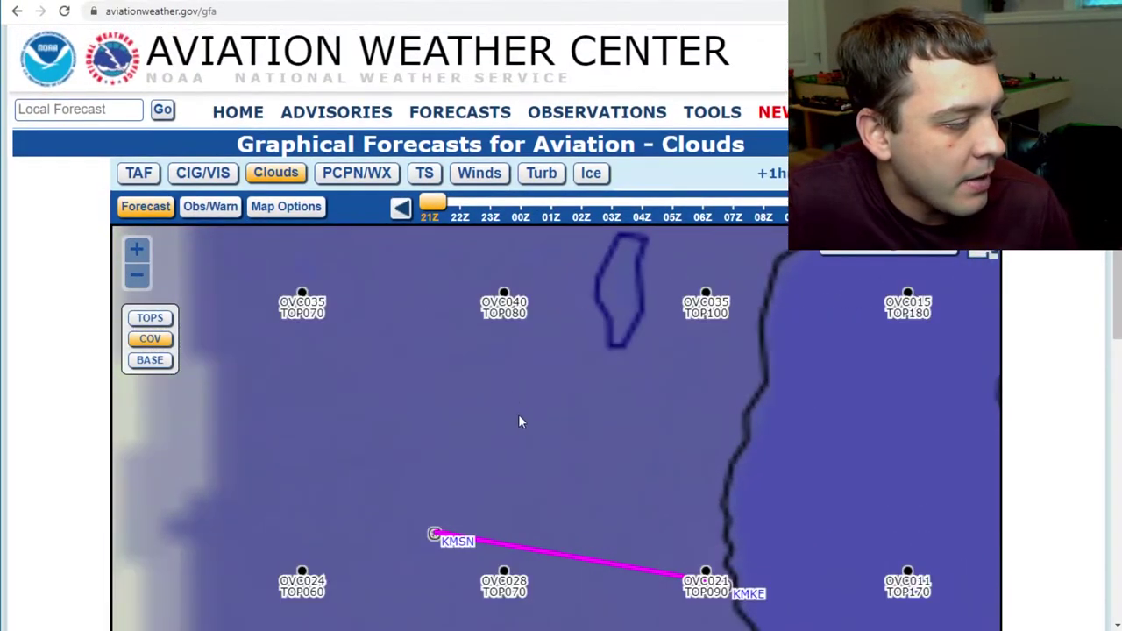
# - Pan the cloud map west of KMSN to the clear skies, then recenter on the route
pyautogui.moveTo(615, 331); pyautogui.dragTo(689, 330)
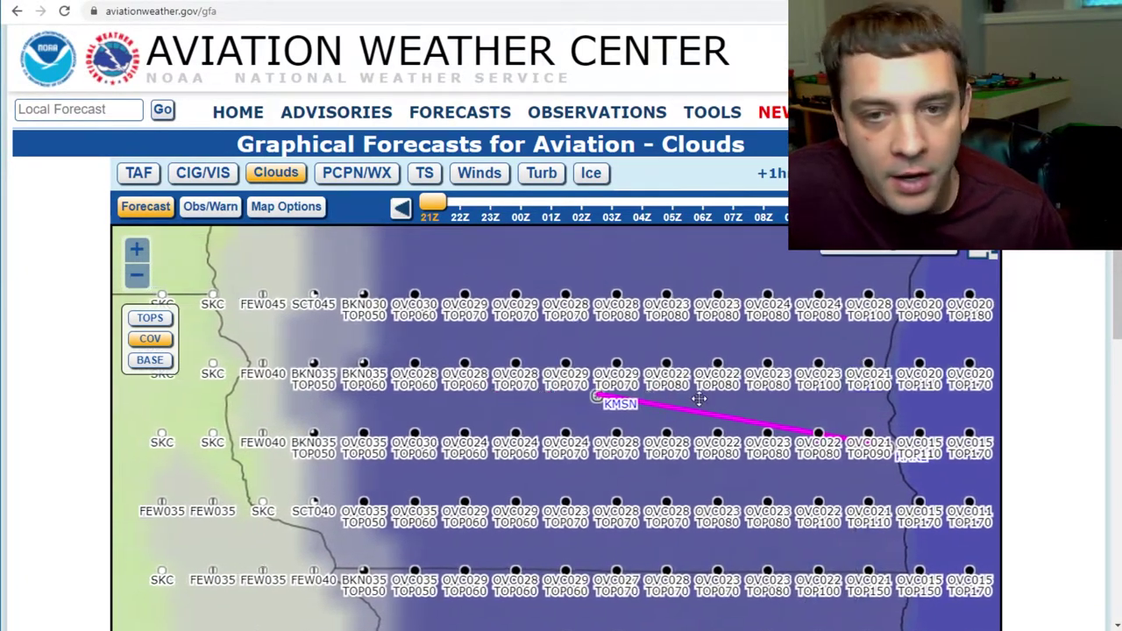
pyautogui.moveTo(456, 393); pyautogui.dragTo(488, 395)
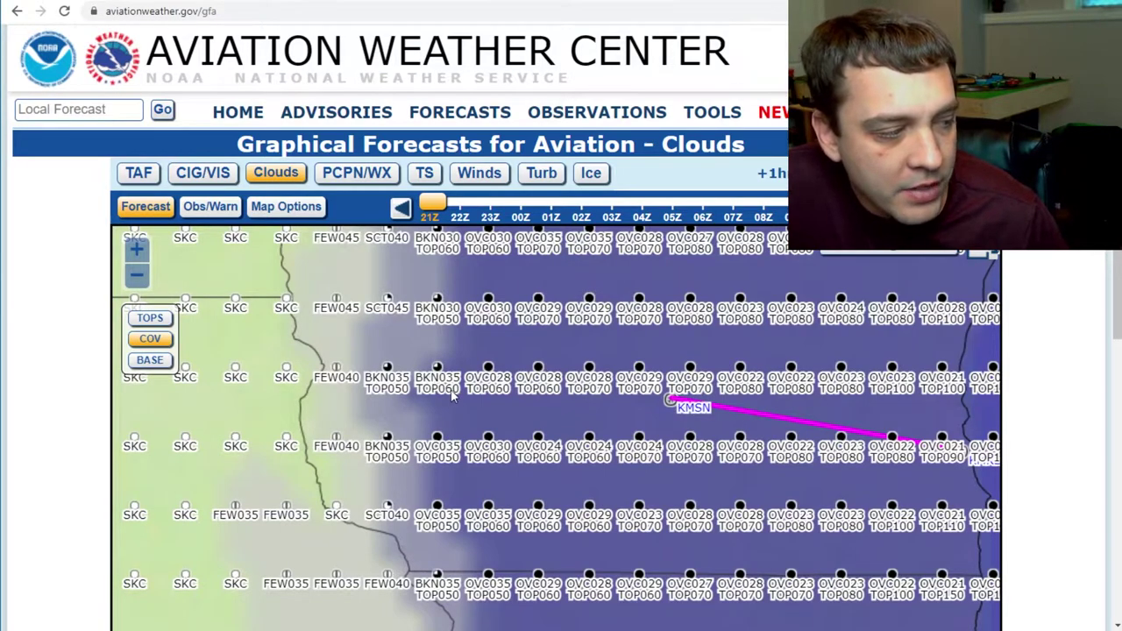
pyautogui.moveTo(438, 388); pyautogui.dragTo(484, 399)
pyautogui.moveTo(623, 433); pyautogui.dragTo(593, 371)
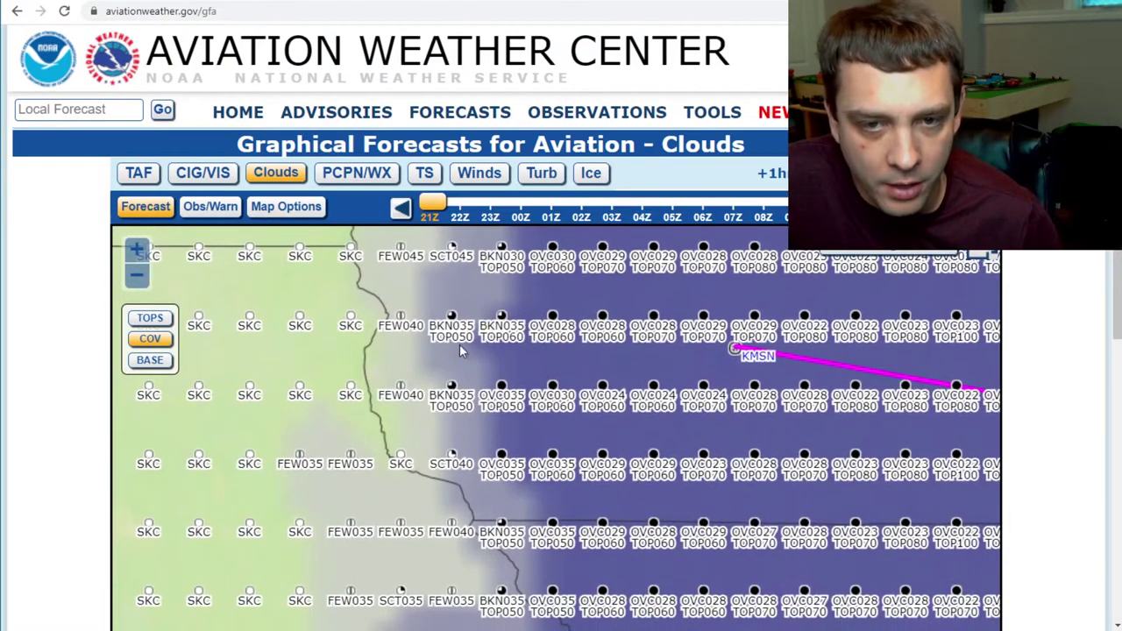
pyautogui.scroll(-2, 357, 463)
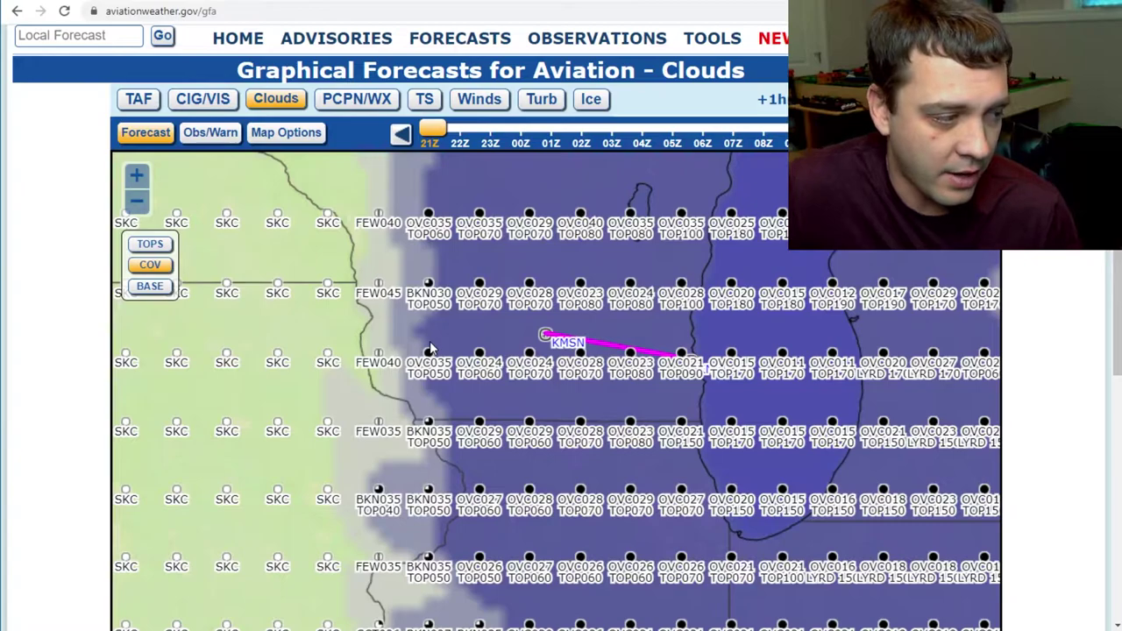
pyautogui.moveTo(490, 333); pyautogui.dragTo(515, 350)
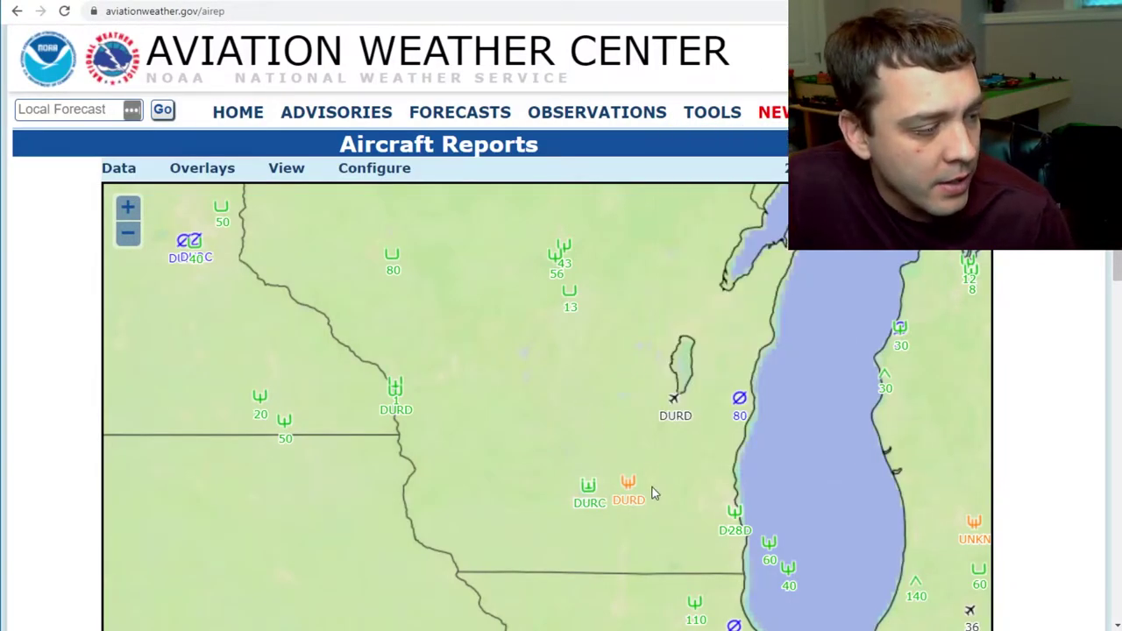
# - Open the Cessna 441 DURD PIREP: moderate rime icing at -6°C between 035 and 045
pyautogui.moveTo(613, 450); pyautogui.dragTo(581, 383)
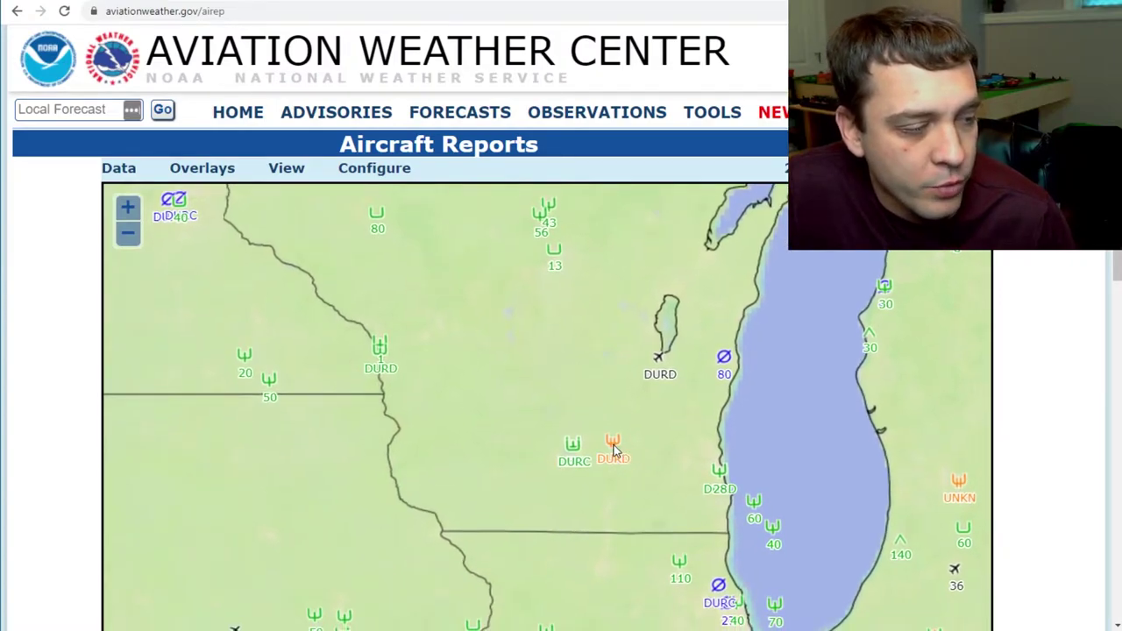
pyautogui.click(615, 448)
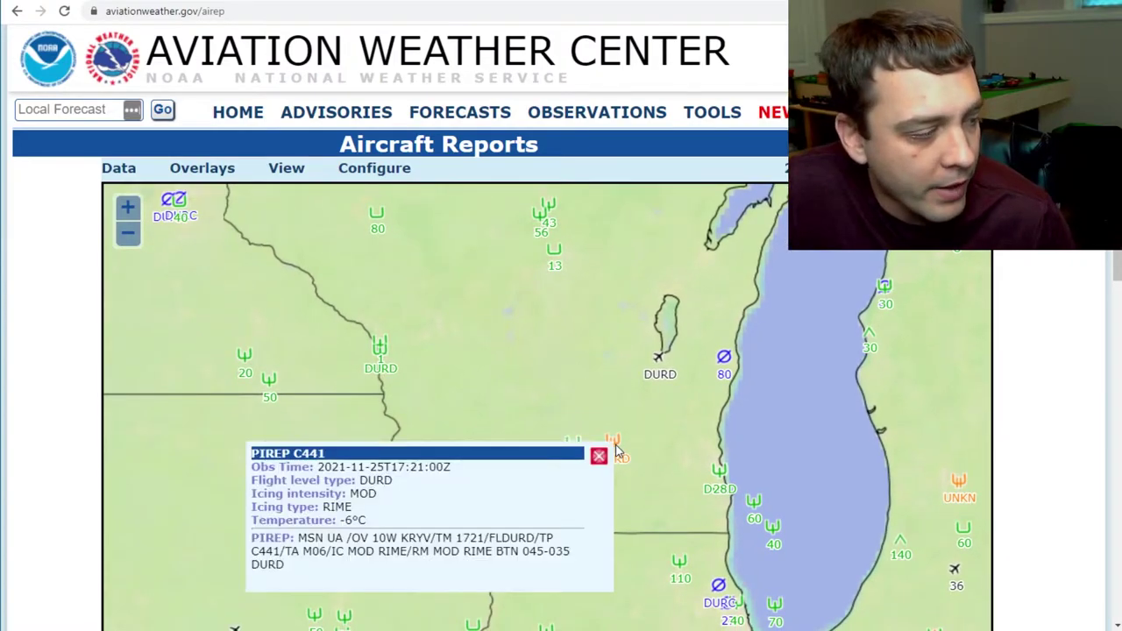
pyautogui.moveTo(342, 524)
pyautogui.mouseDown()
pyautogui.moveTo(377, 526)
pyautogui.moveTo(339, 526)
pyautogui.mouseUp()
pyautogui.click(373, 531)
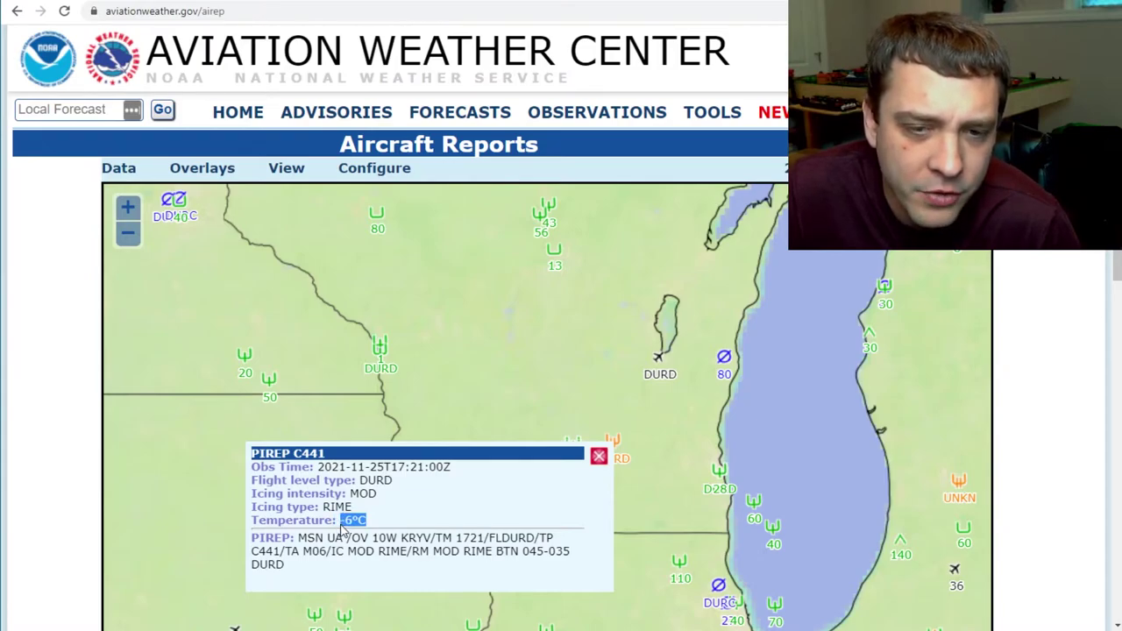
pyautogui.click(389, 529)
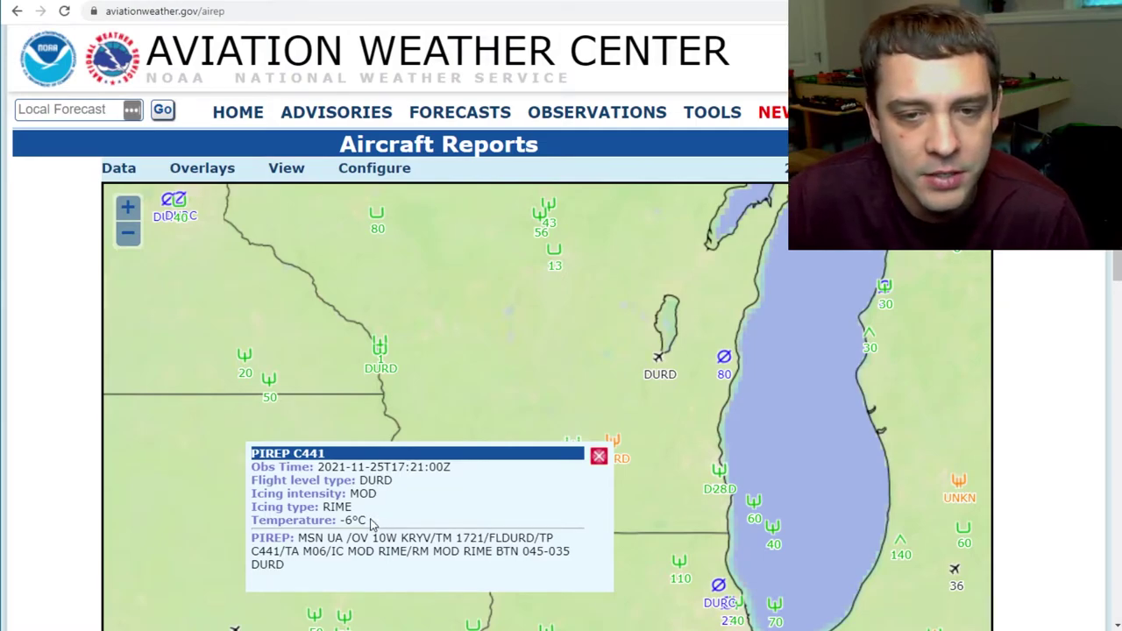
pyautogui.moveTo(370, 520); pyautogui.dragTo(342, 523)
pyautogui.click(343, 524)
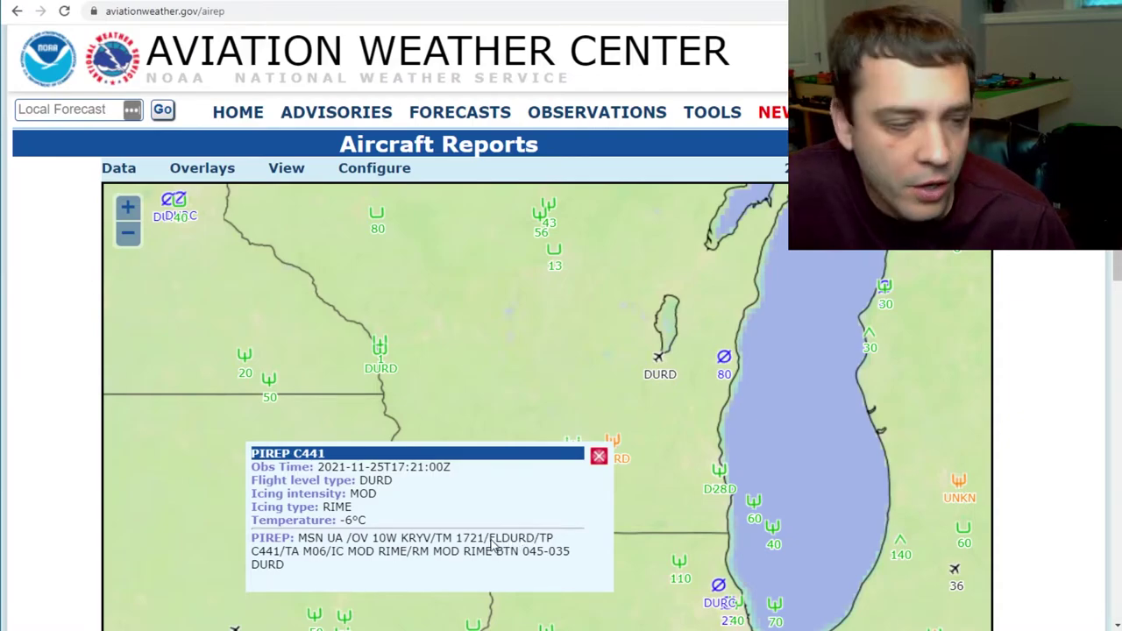
pyautogui.moveTo(485, 544); pyautogui.dragTo(541, 546)
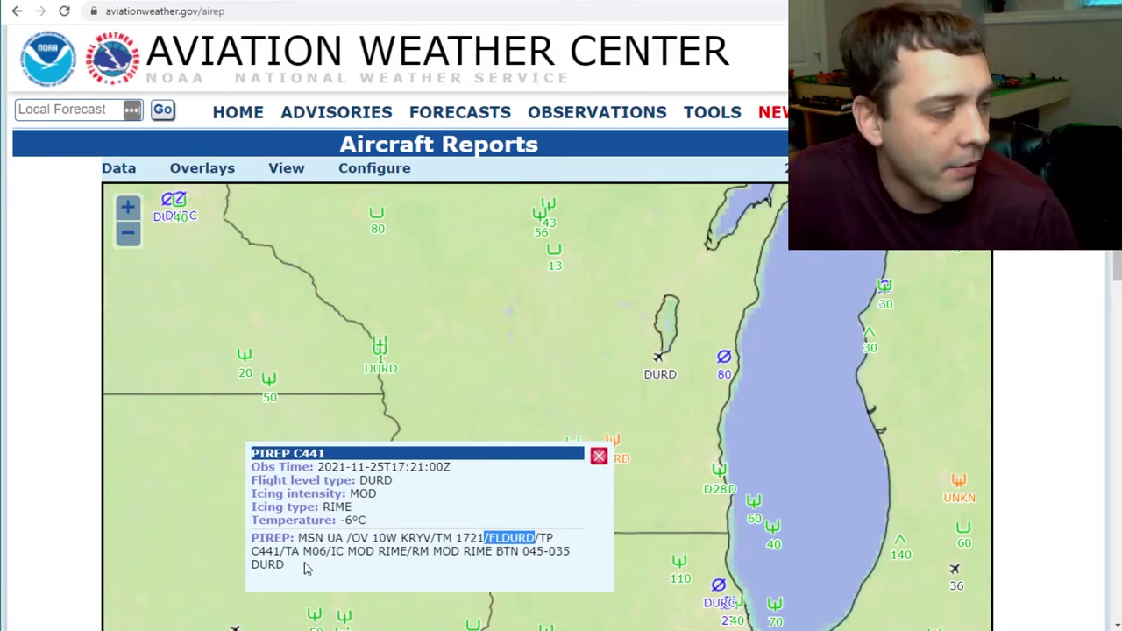
pyautogui.moveTo(251, 551); pyautogui.dragTo(410, 555)
pyautogui.moveTo(527, 553); pyautogui.dragTo(571, 551)
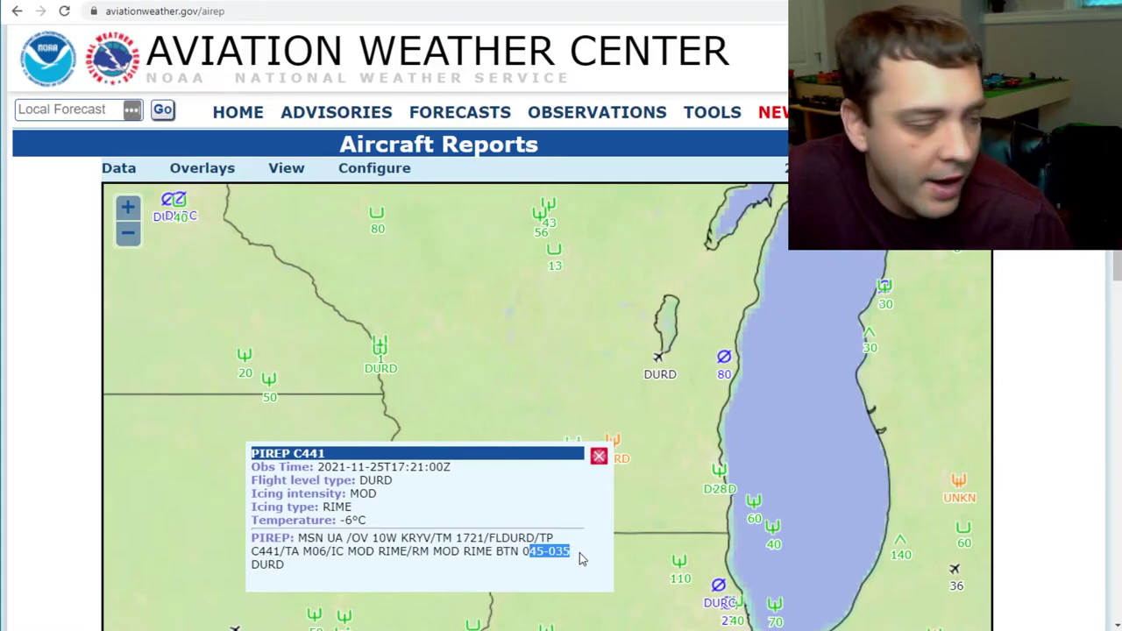
pyautogui.click(599, 457)
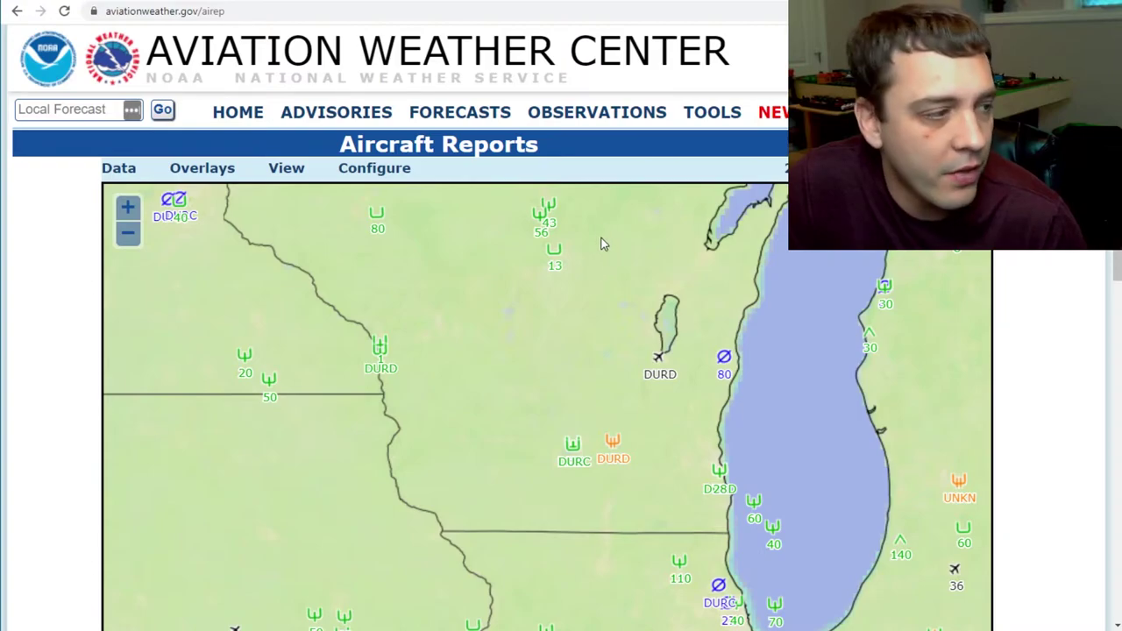
# - Set the report Age filter to 2hr
pyautogui.moveTo(605, 122)
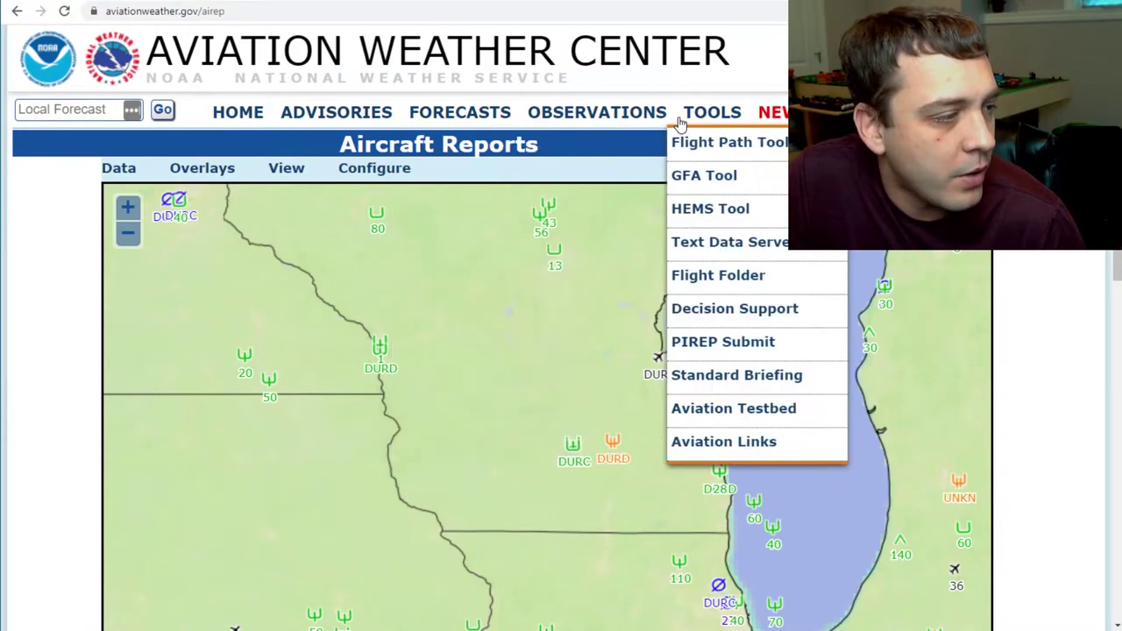
pyautogui.moveTo(274, 178)
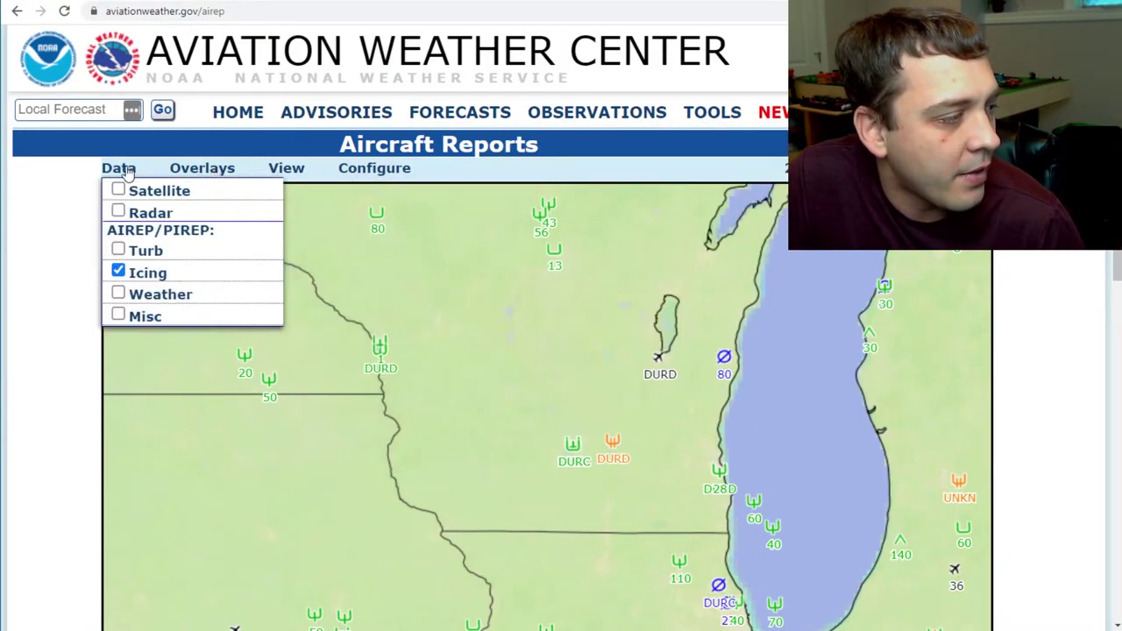
pyautogui.moveTo(383, 175)
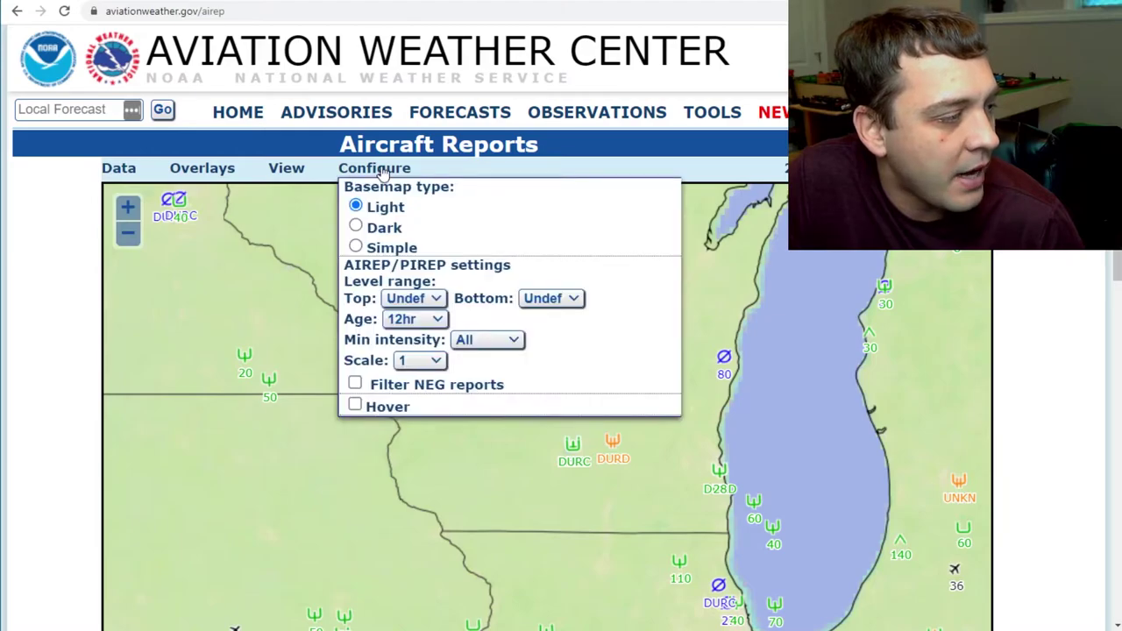
pyautogui.click(438, 323)
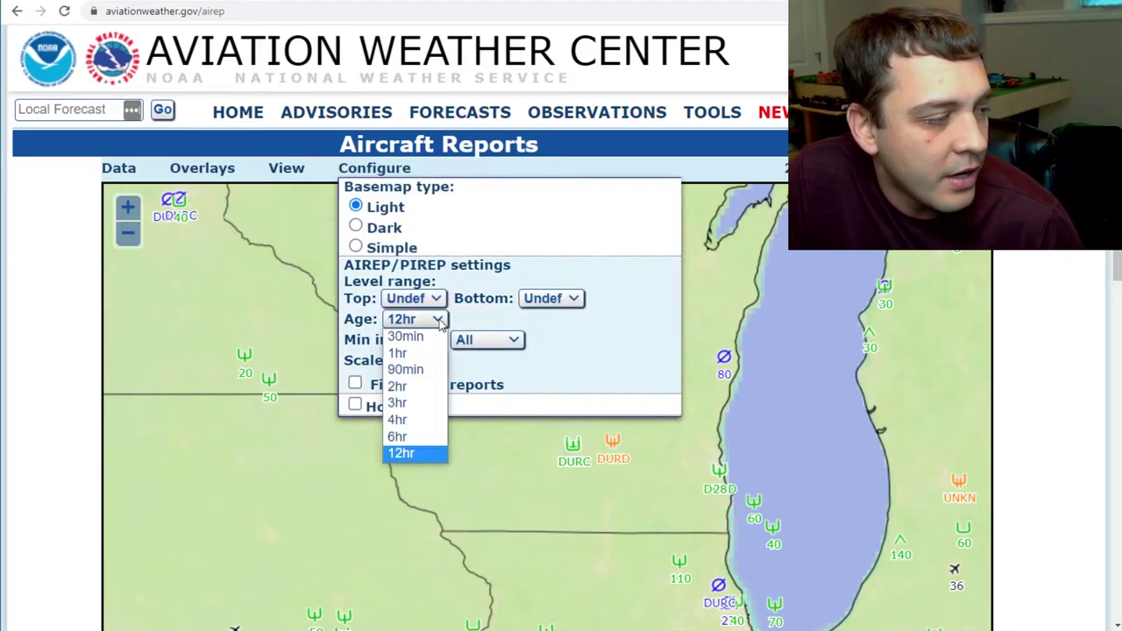
pyautogui.click(423, 389)
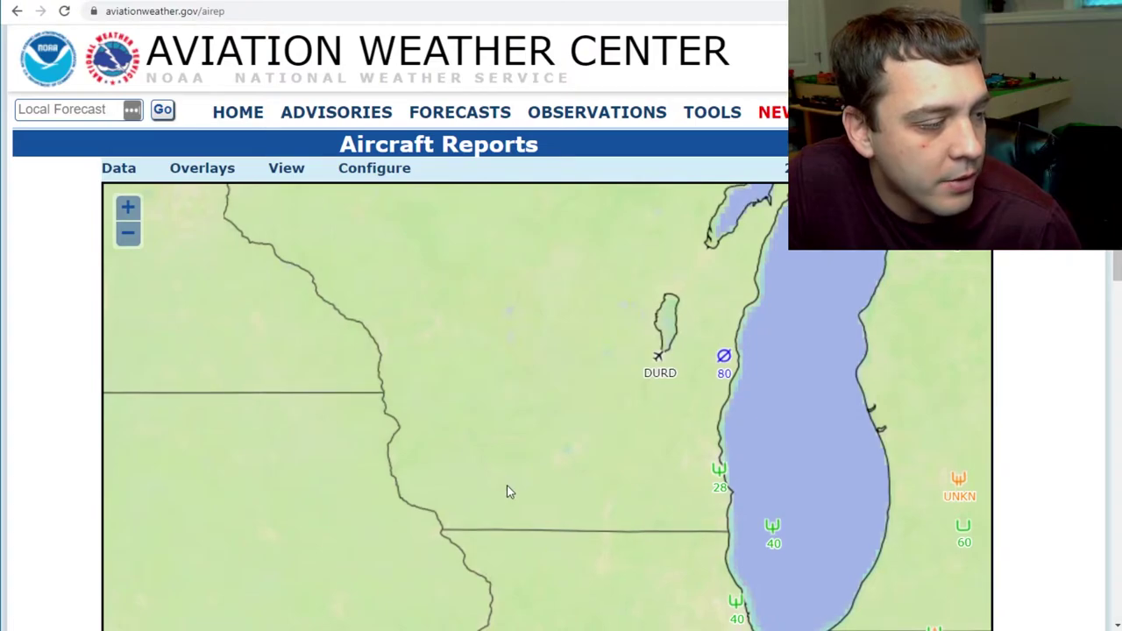
# - Check the M20P report near Sheboygan, then open the A320 icing report near Milwaukee
pyautogui.click(724, 357)
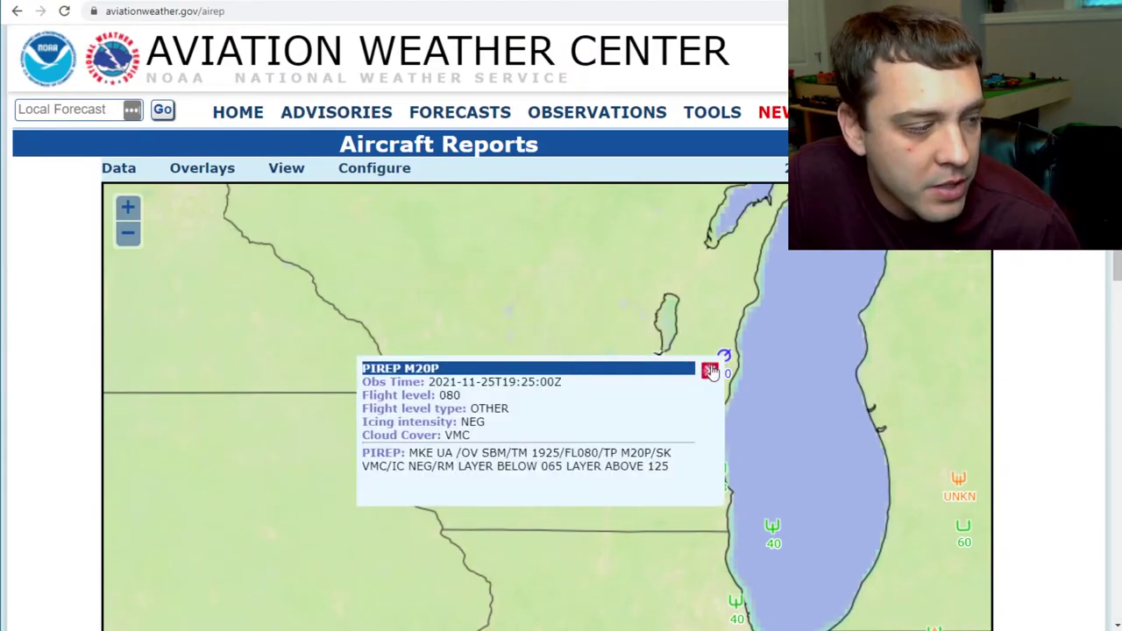
pyautogui.click(710, 371)
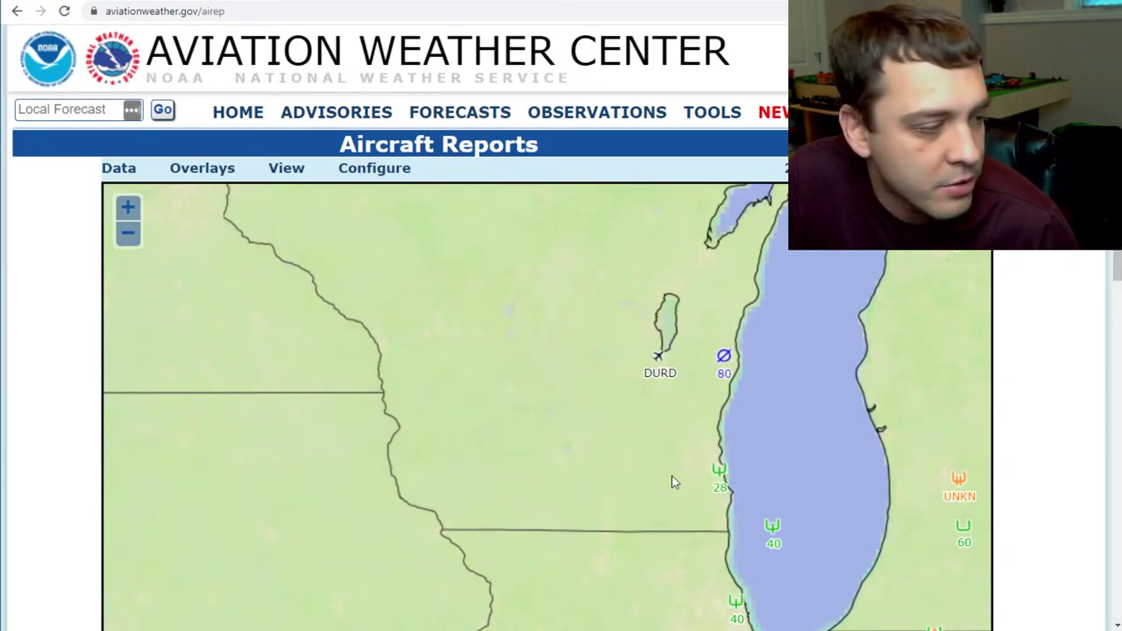
pyautogui.click(721, 475)
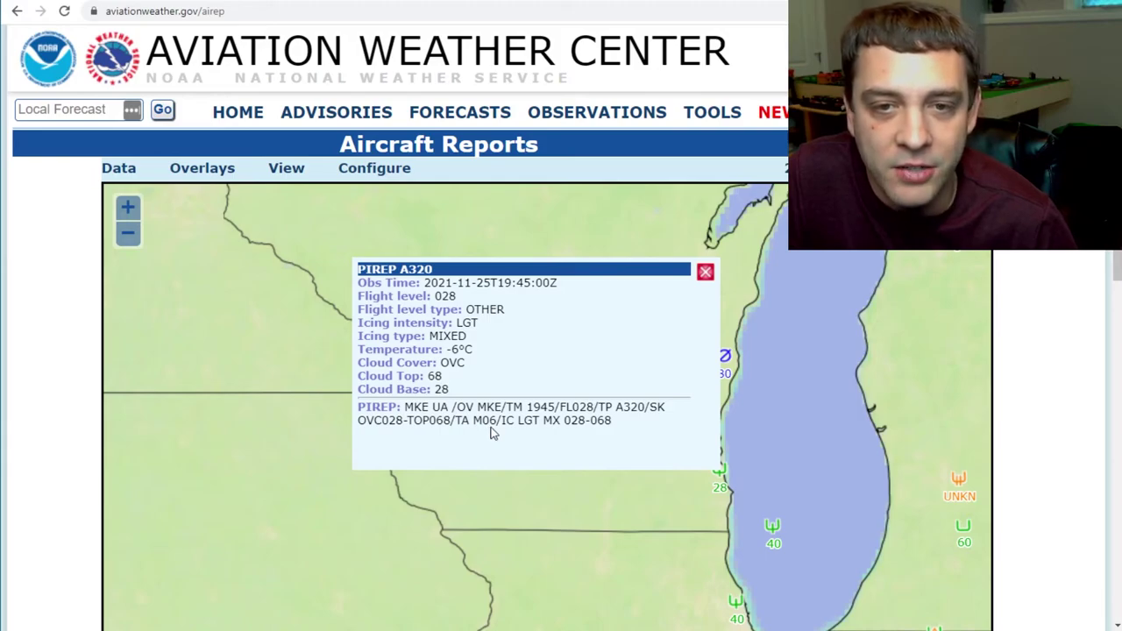
# - Close the A320 light mixed icing report after reviewing it
pyautogui.click(706, 273)
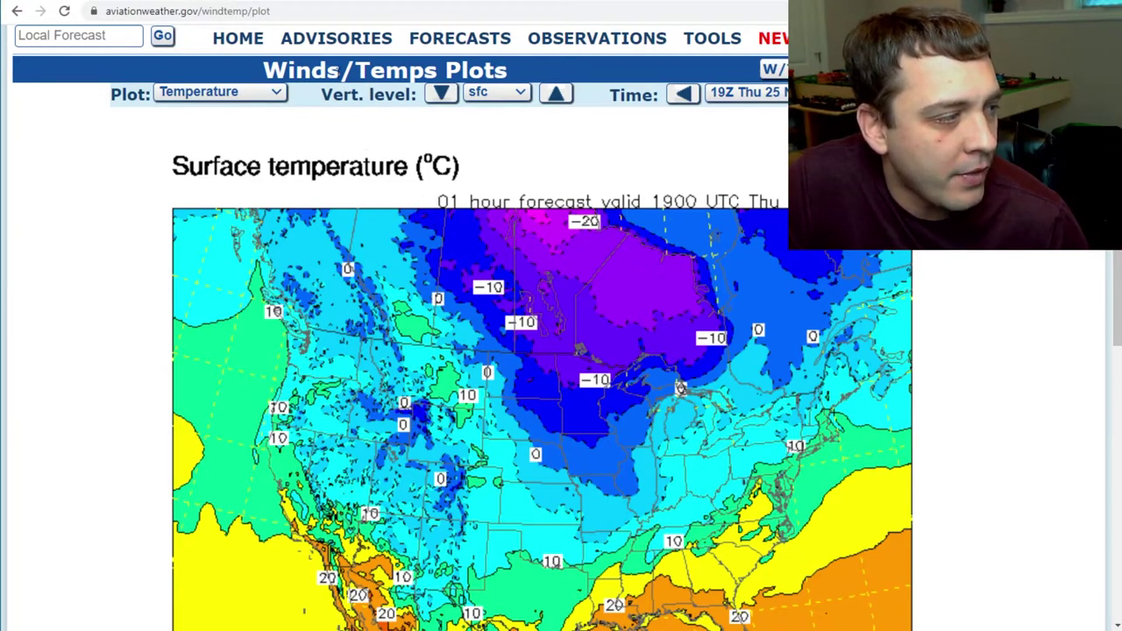
# - Go to the Winds/Temps Plots page via Forecasts > Winds/Temps
pyautogui.moveTo(450, 50)
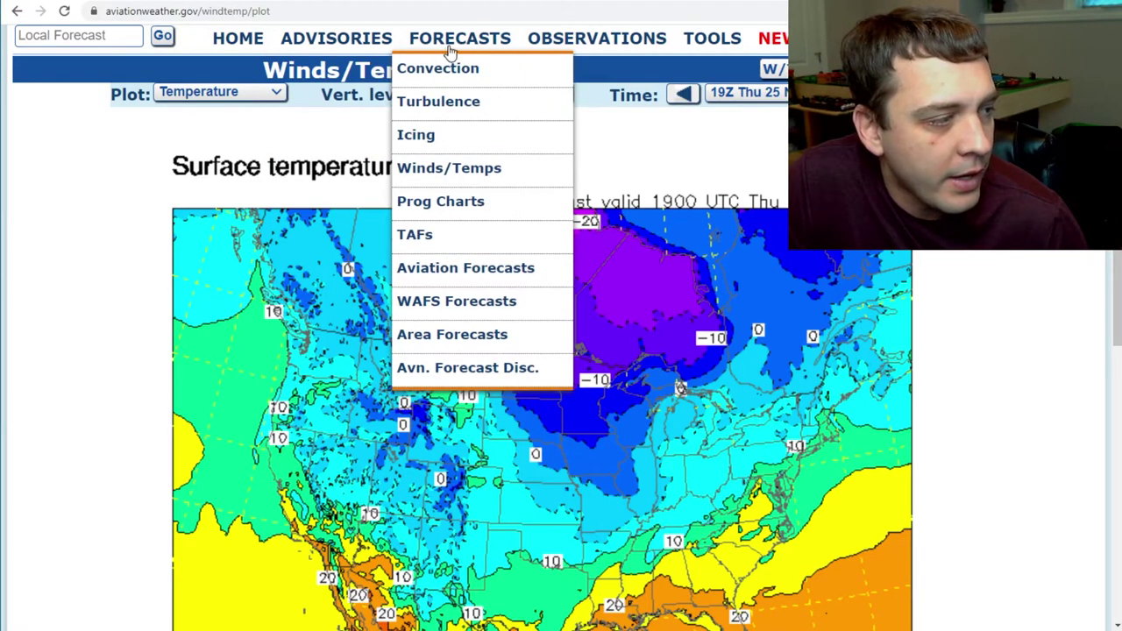
pyautogui.click(487, 176)
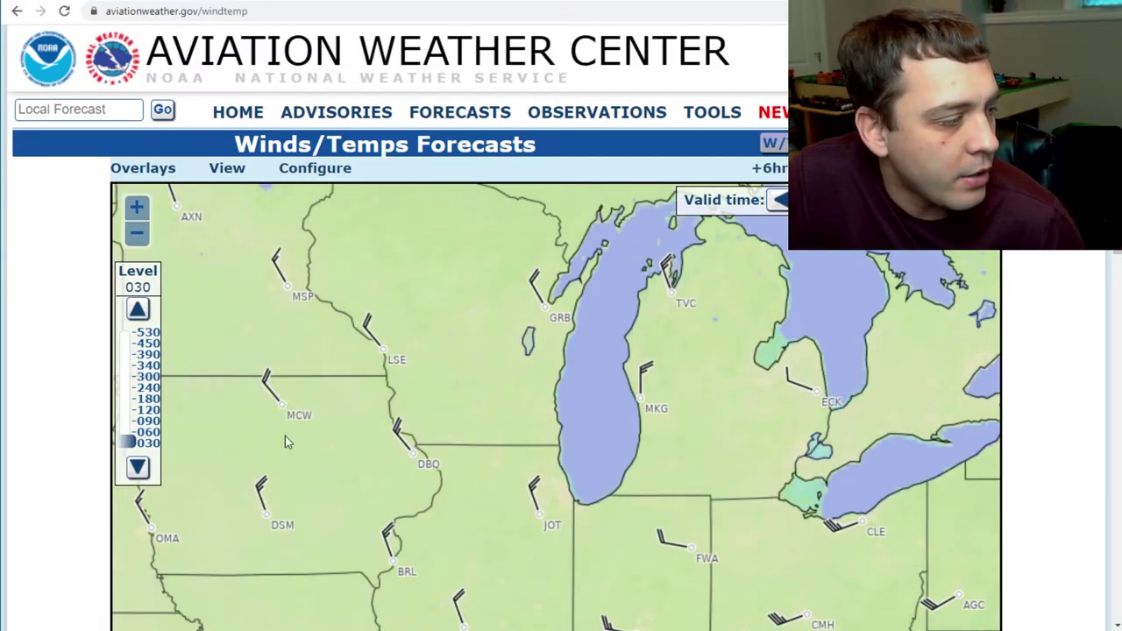
pyautogui.scroll(-2, 17, 351)
pyautogui.scroll(-5, 17, 350)
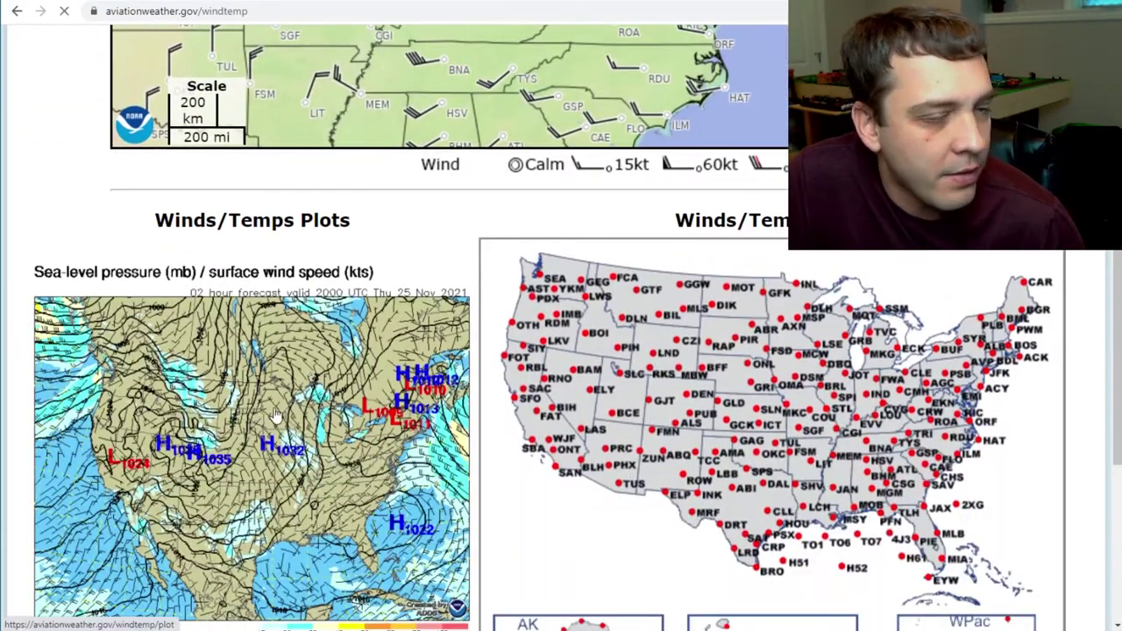
pyautogui.click(279, 416)
# - Plot forecast temperature at 6,000 ft MSL, then switch to the Windy tab
pyautogui.click(276, 169)
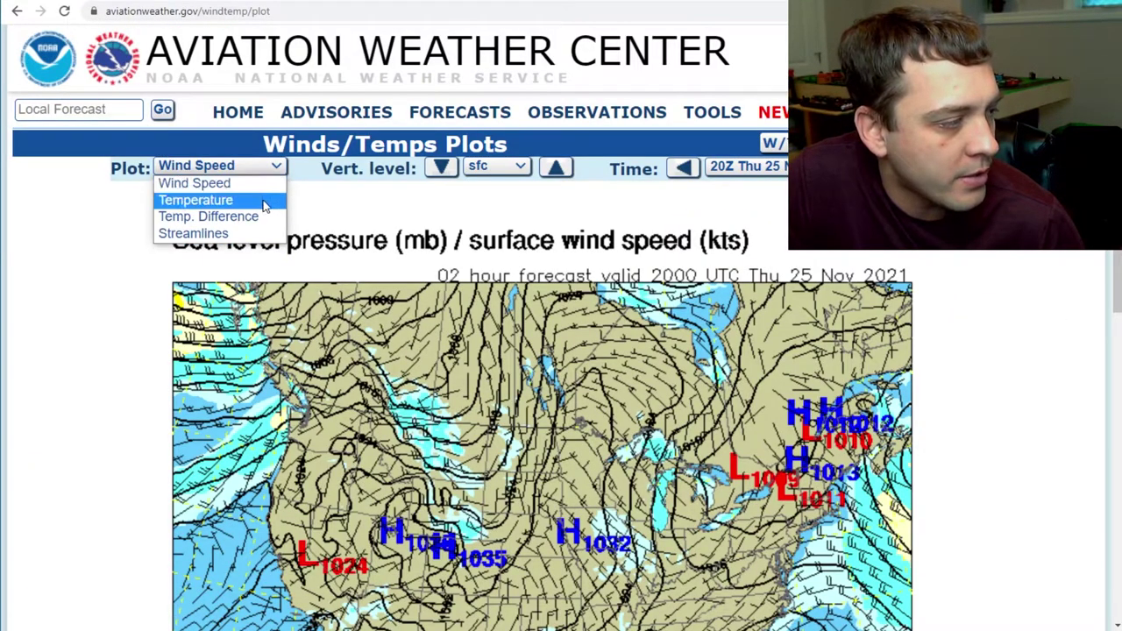
pyautogui.click(265, 204)
pyautogui.click(557, 170)
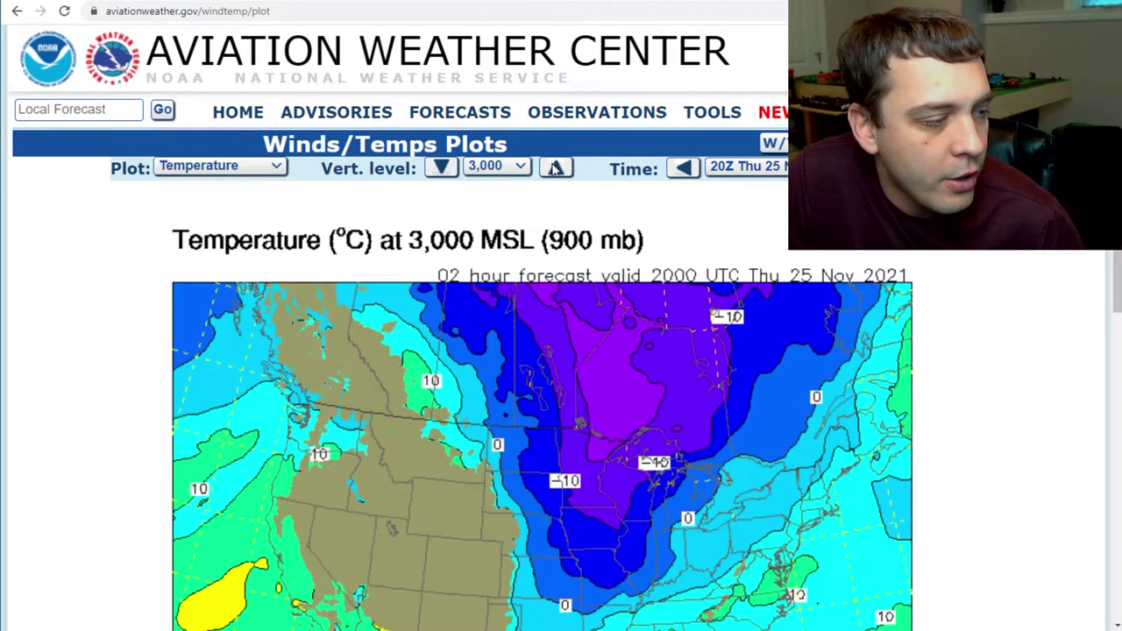
pyautogui.click(557, 169)
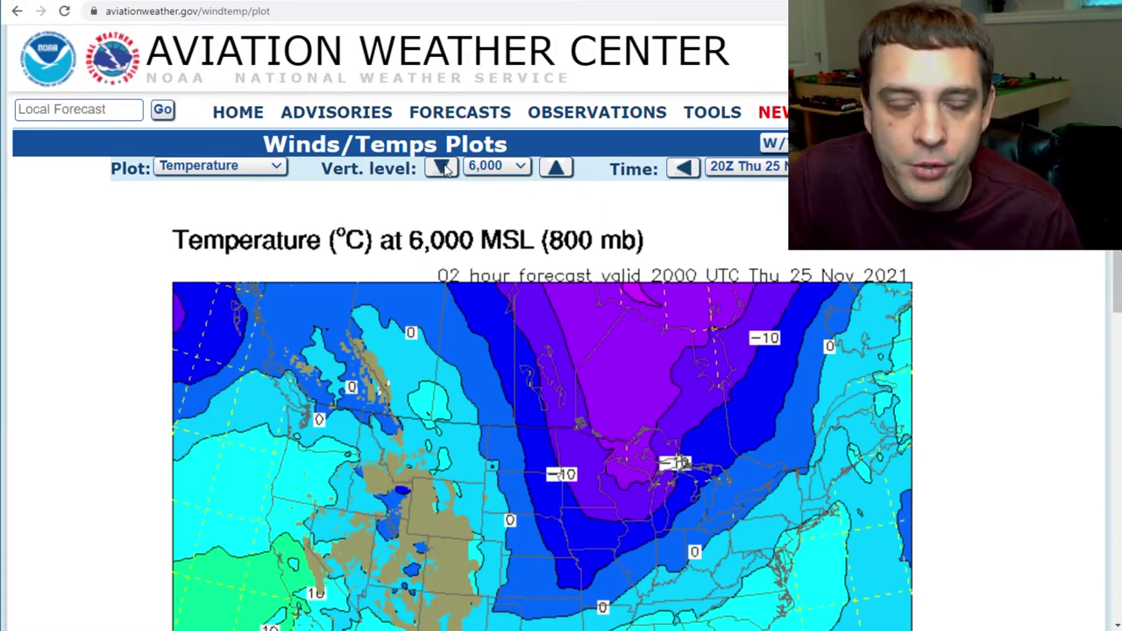
pyautogui.hotkey('ctrl', 'Tab')
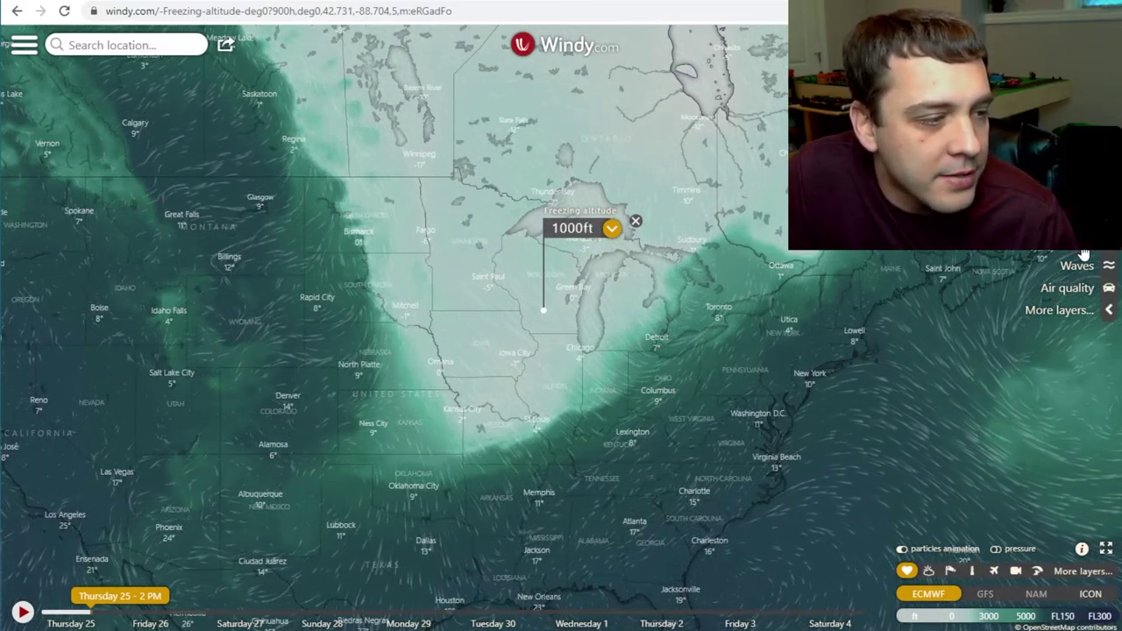
# - Switch Windy to the Temperature layer at 900hPa
pyautogui.click(1074, 219)
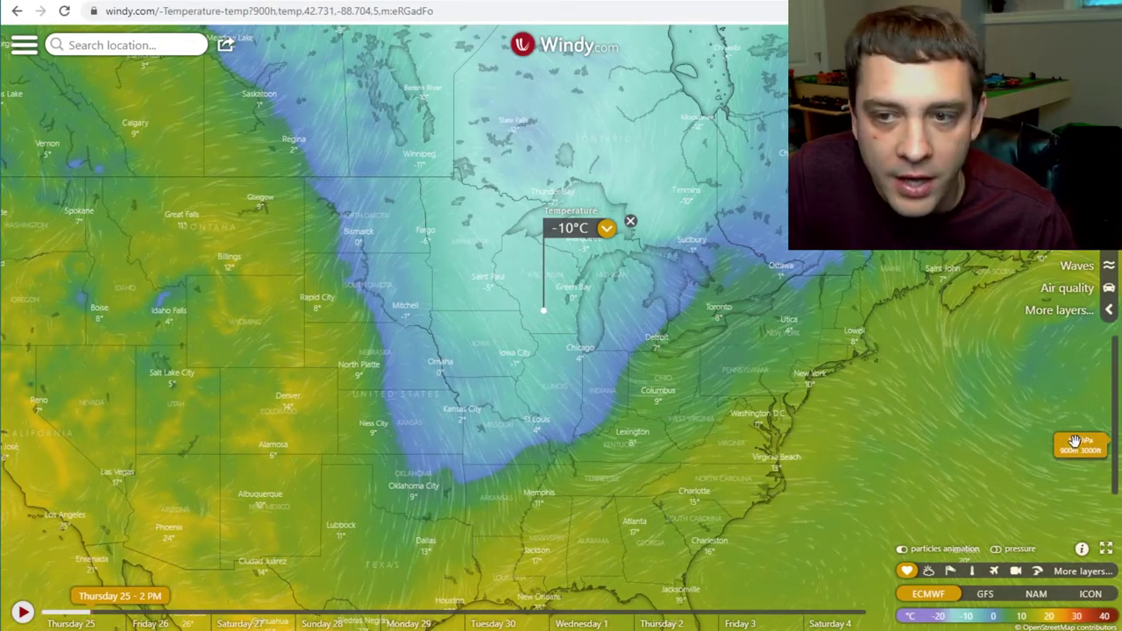
pyautogui.moveTo(1075, 422); pyautogui.dragTo(1073, 423)
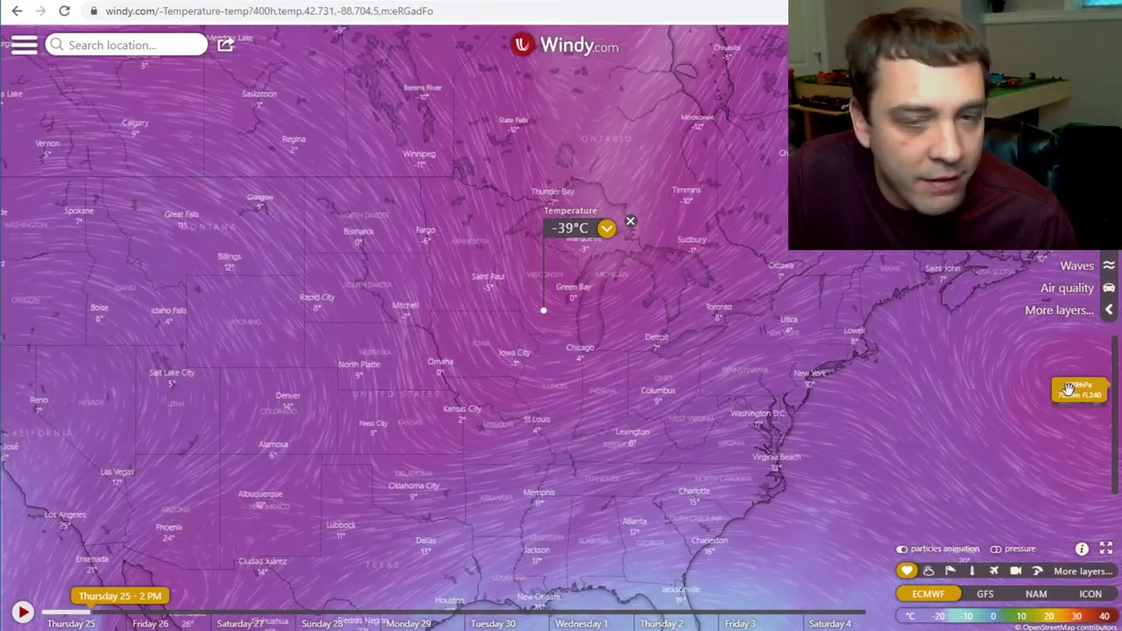
pyautogui.moveTo(1089, 389); pyautogui.dragTo(1070, 434)
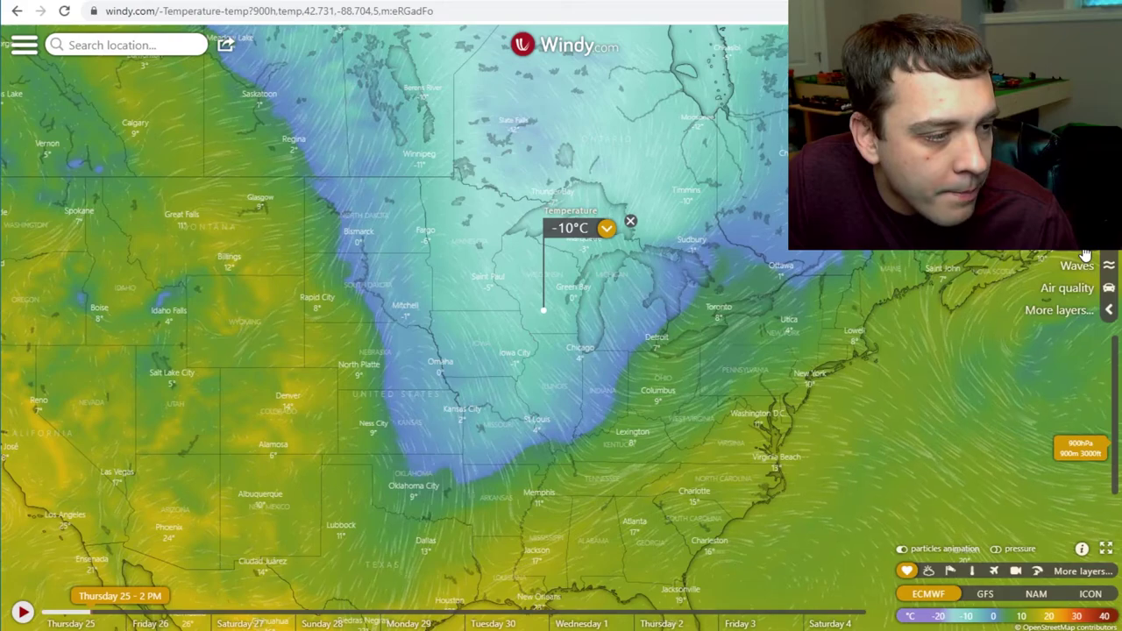
# - Zoom into Wisconsin and open the sounding forecast for a point near DeForest
pyautogui.scroll(2, 553, 324)
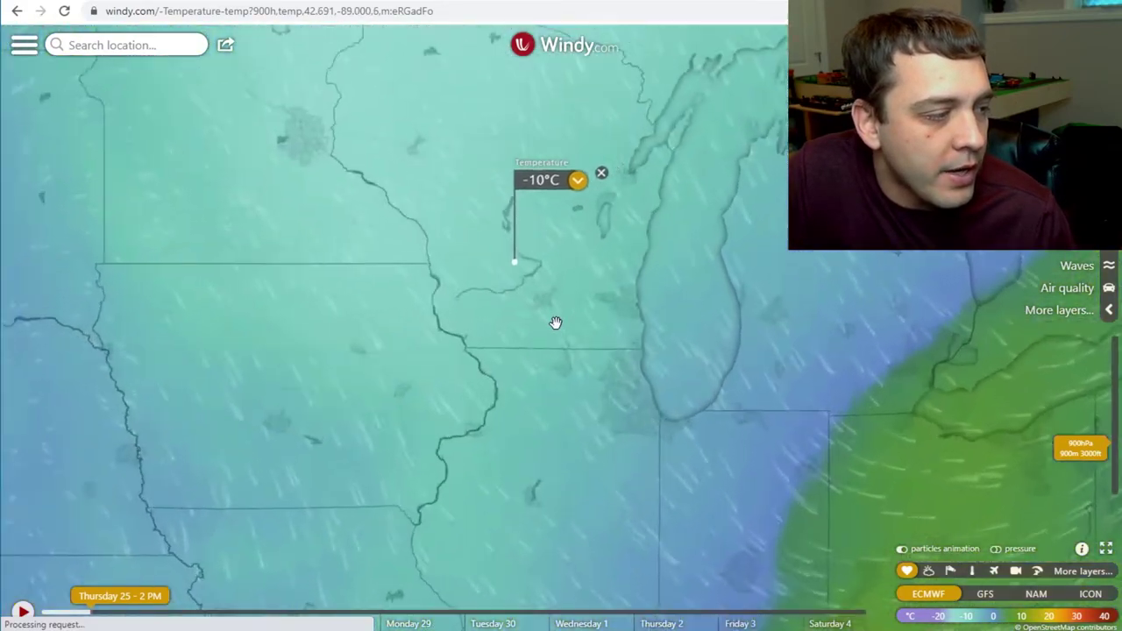
pyautogui.click(552, 282)
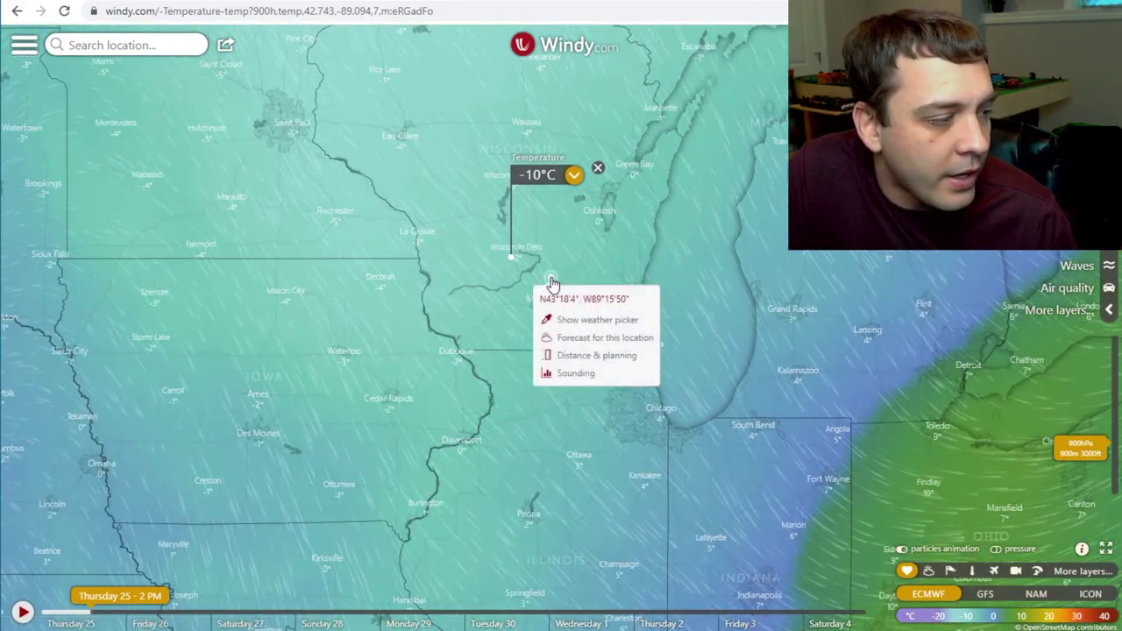
pyautogui.click(578, 375)
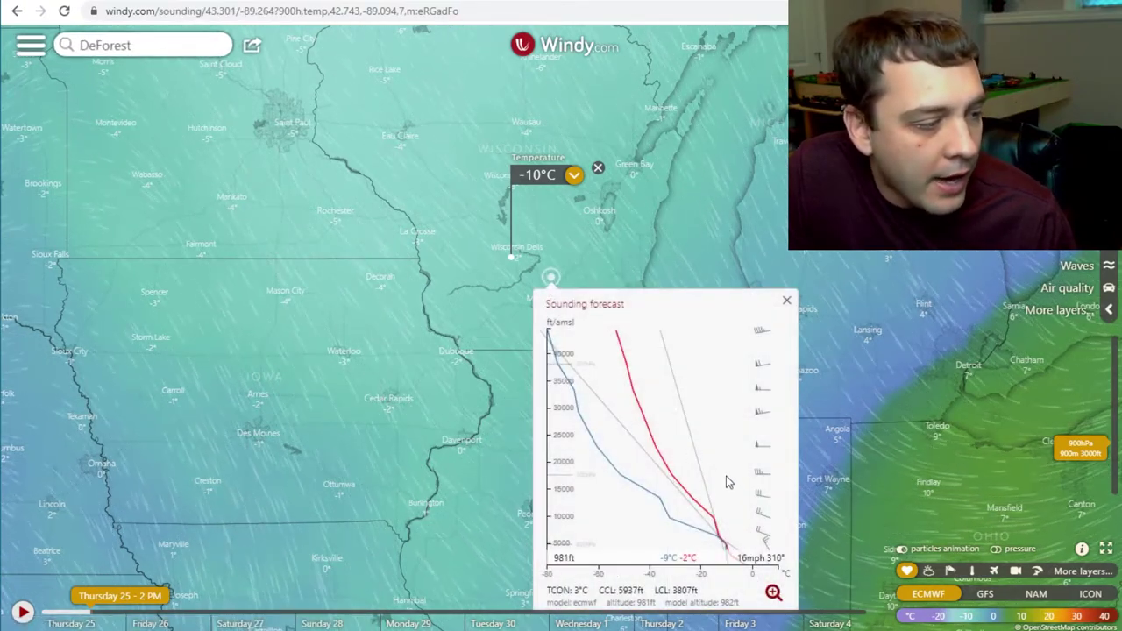